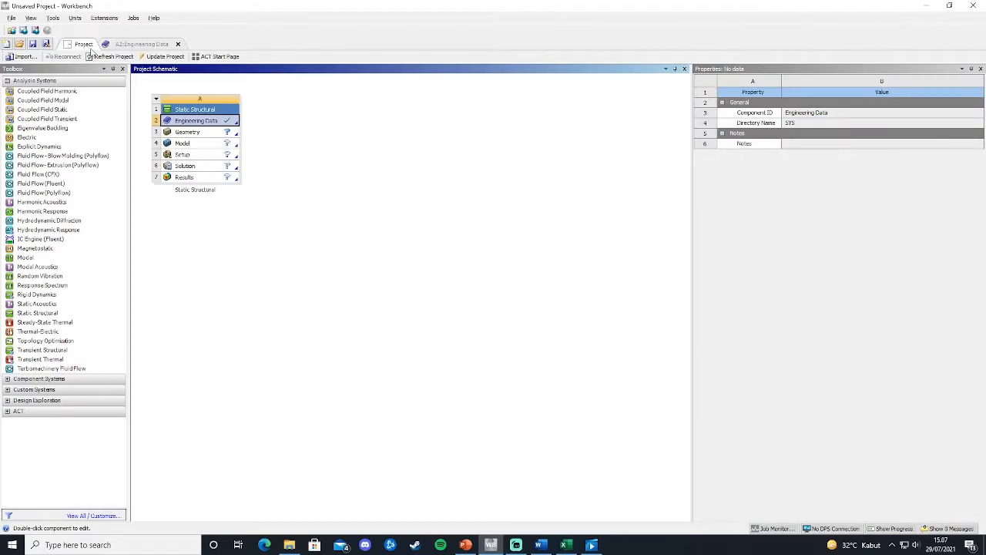
Import the thetruDfillet.STEP file as the Static Structural geometry and open it in SpaceClaim
left_click(202, 133)
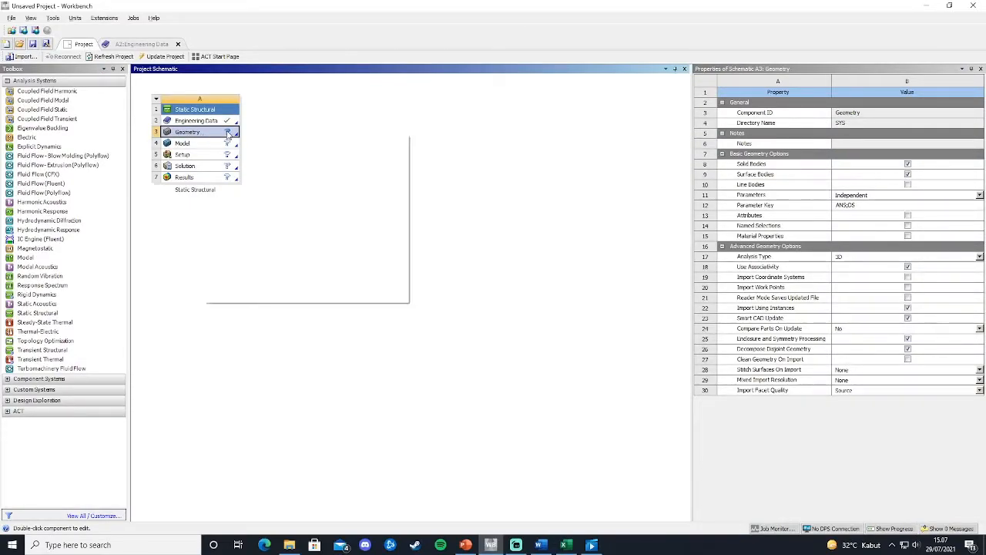
right_click(228, 134)
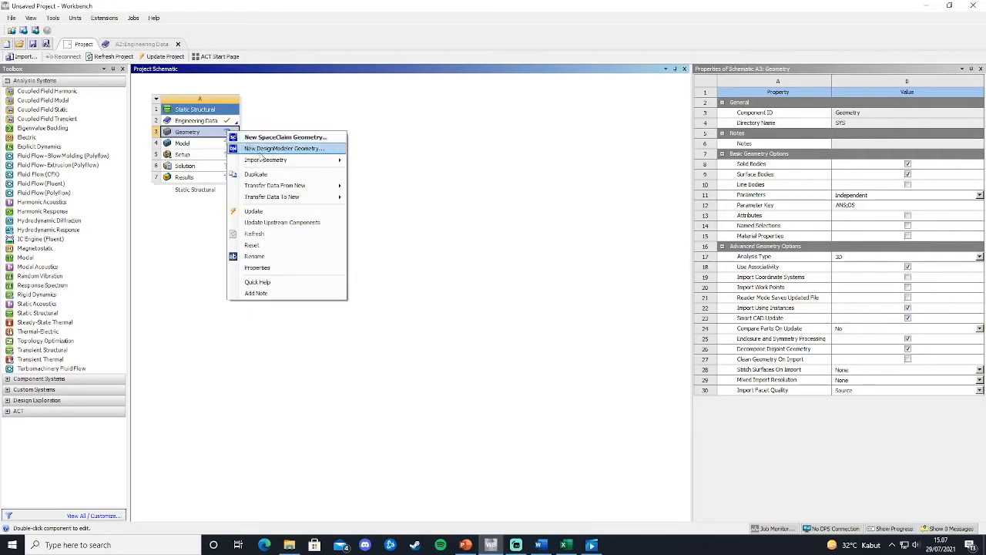
mouse_move(267, 162)
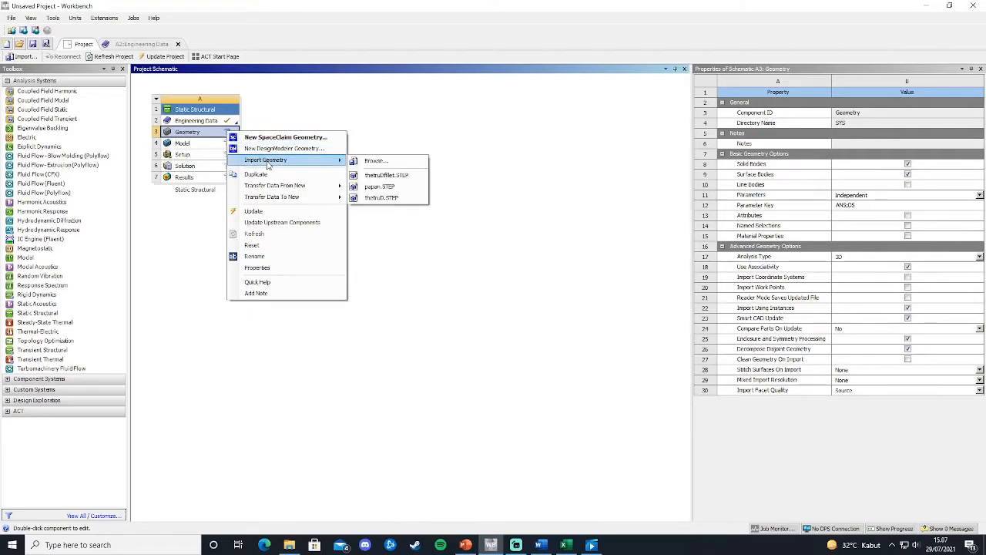
left_click(400, 175)
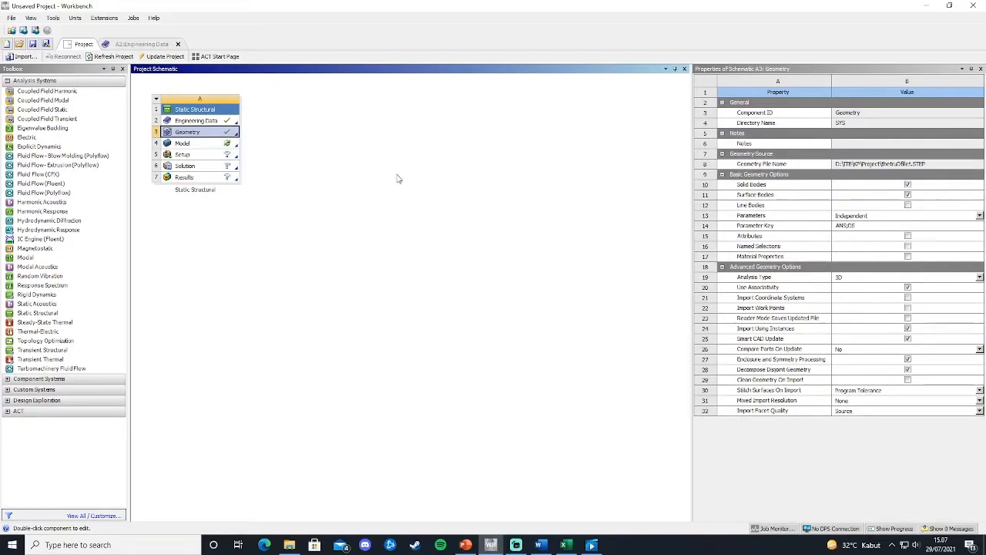
double_click(226, 133)
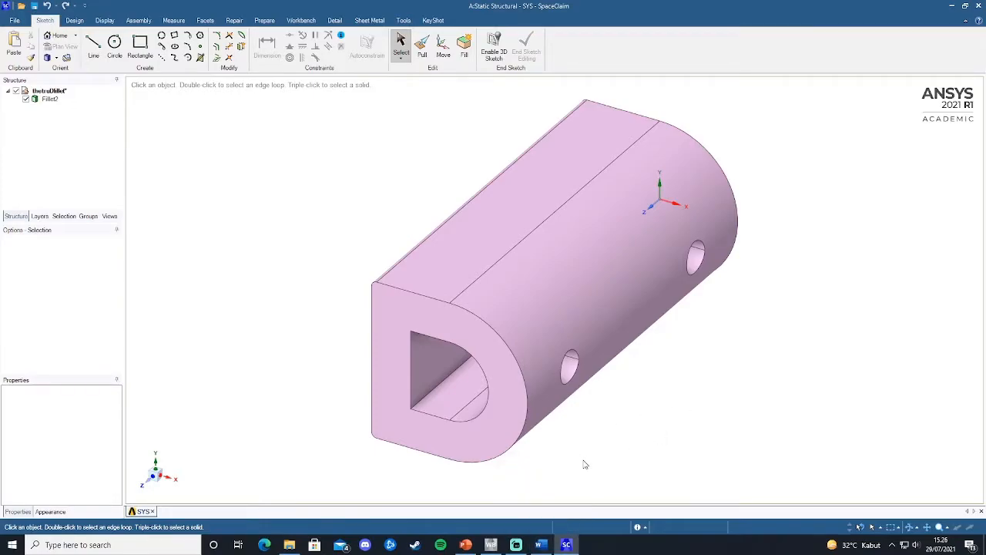
Create a new component under the thetruDfillet root part
middle_click_drag(583, 460, 590, 421)
left_click(413, 278)
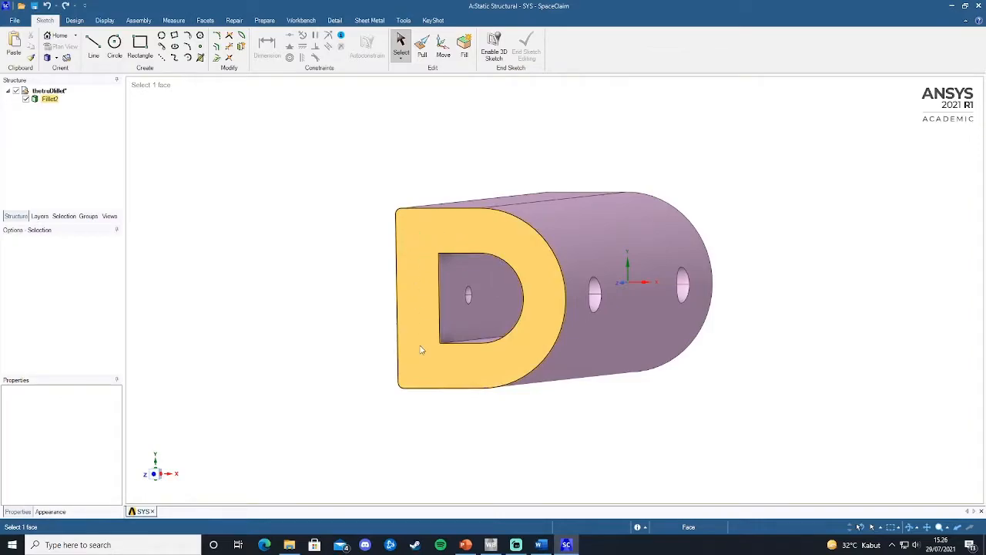
left_click(622, 425)
middle_click_drag(623, 425, 661, 408)
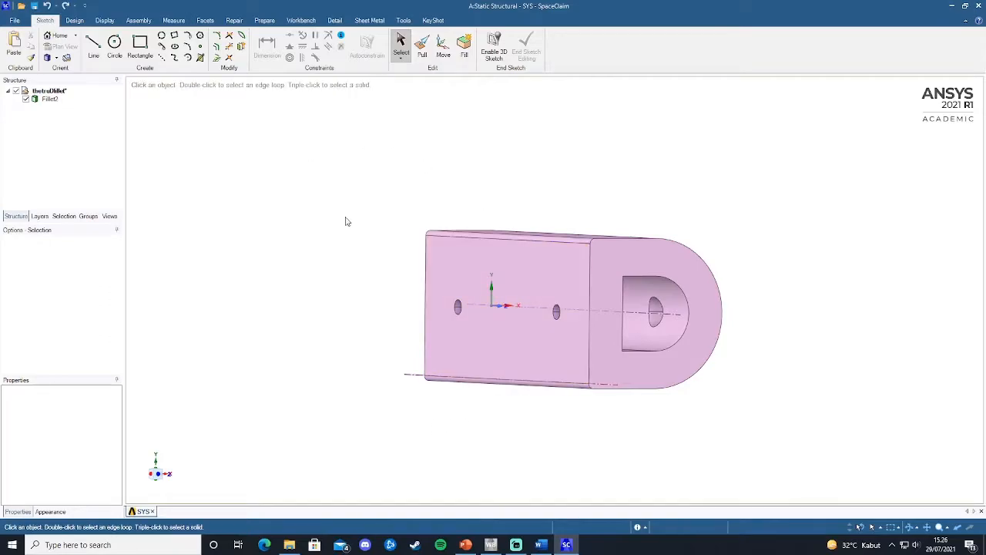
left_click(51, 91)
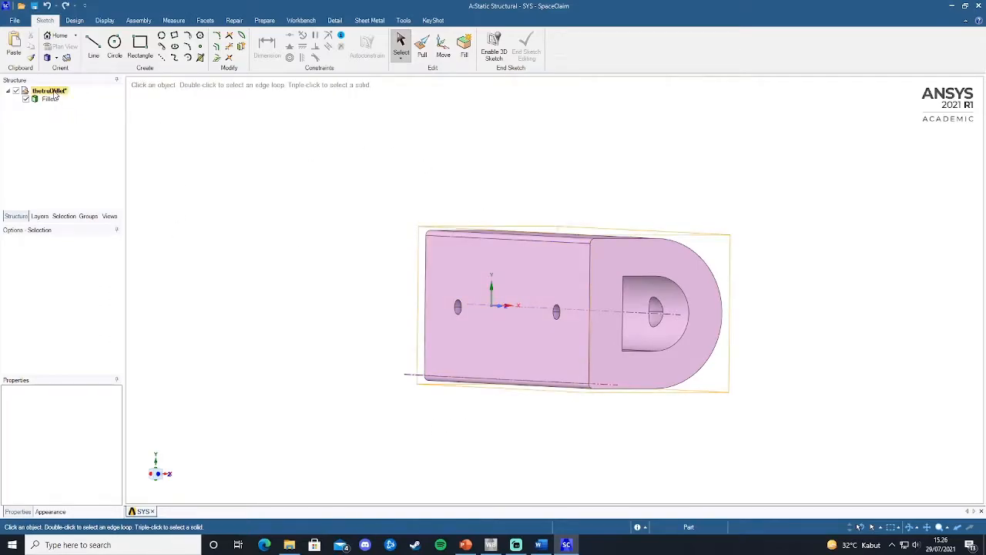
right_click(55, 94)
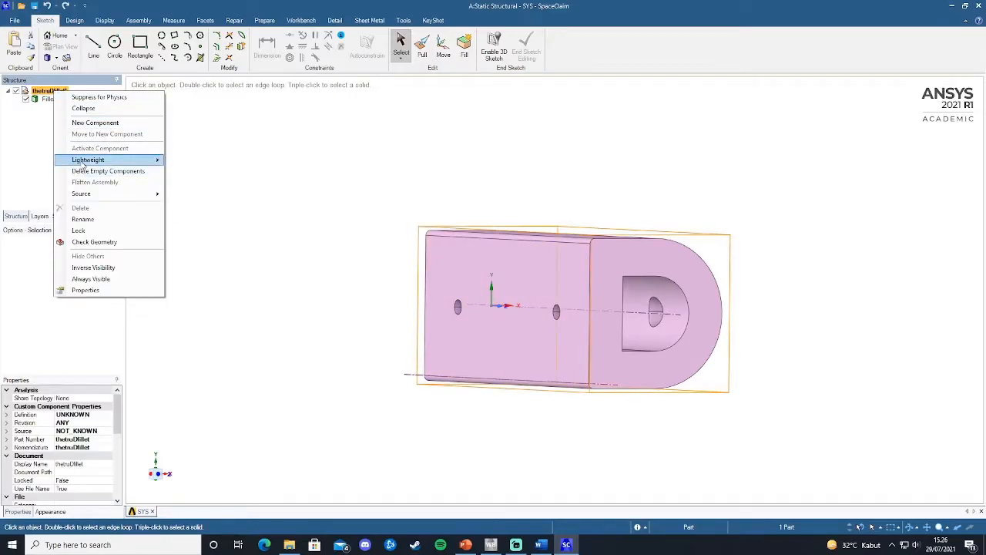
left_click(95, 122)
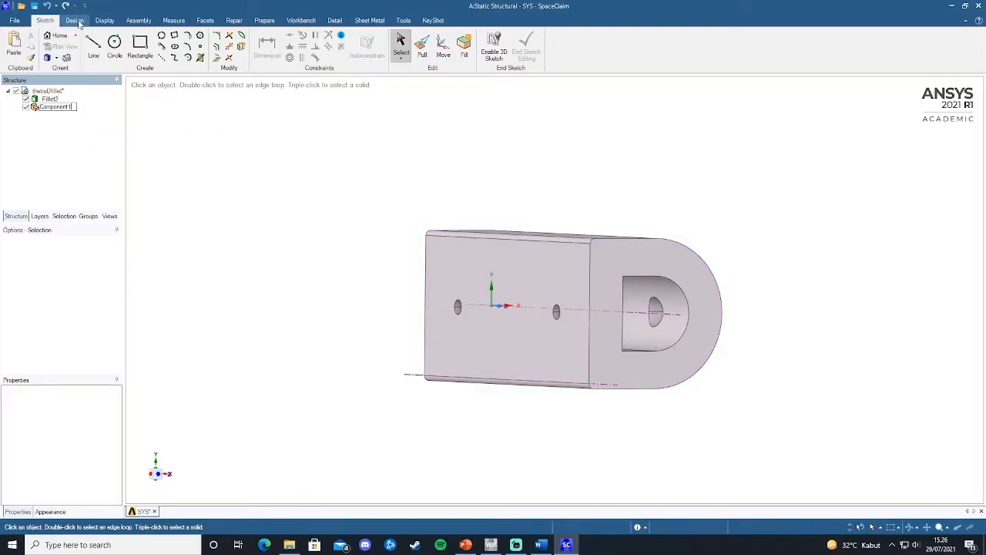
Sketch a rectangle about 830 by 430 mm around the fender's flat back face, inside the new component
left_click(78, 22)
left_click(128, 46)
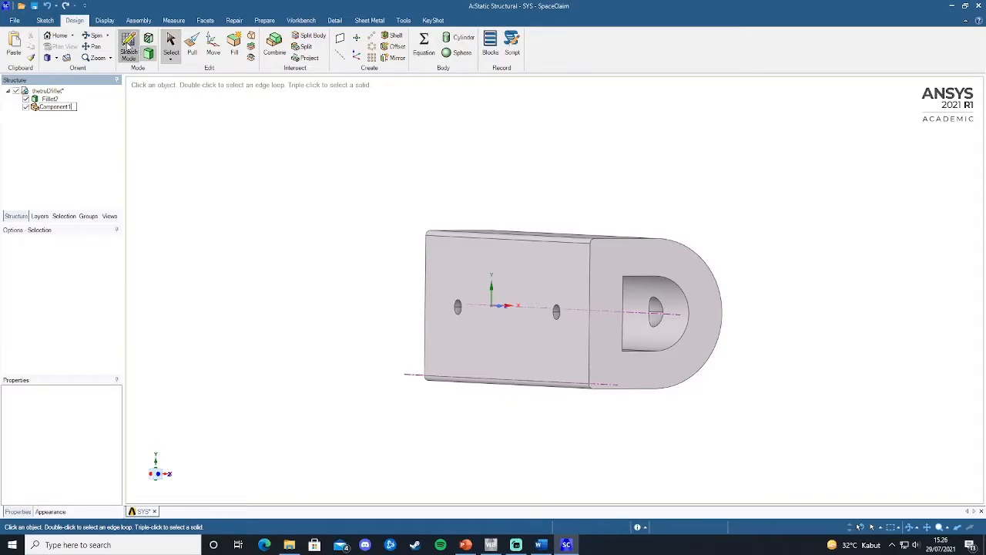
left_click(441, 285)
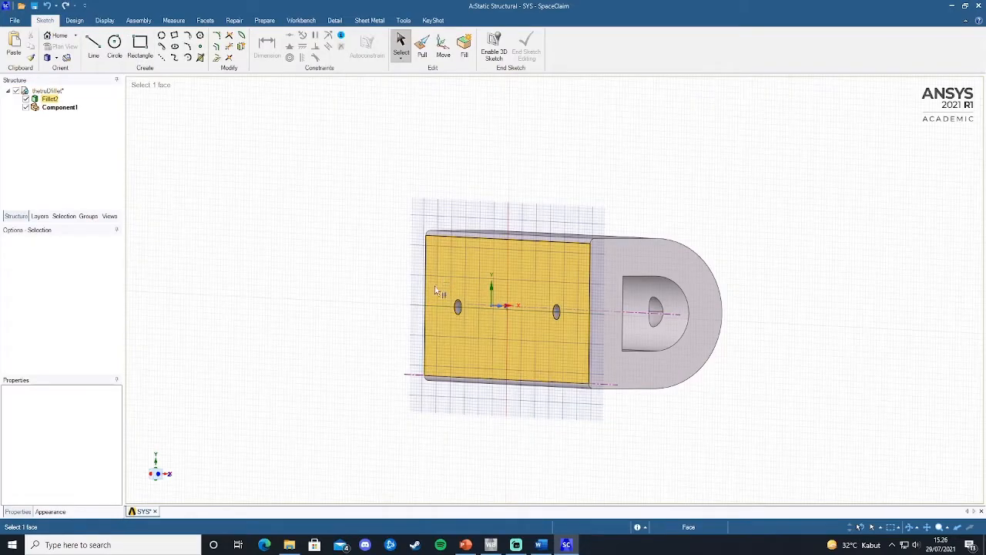
left_click(434, 286)
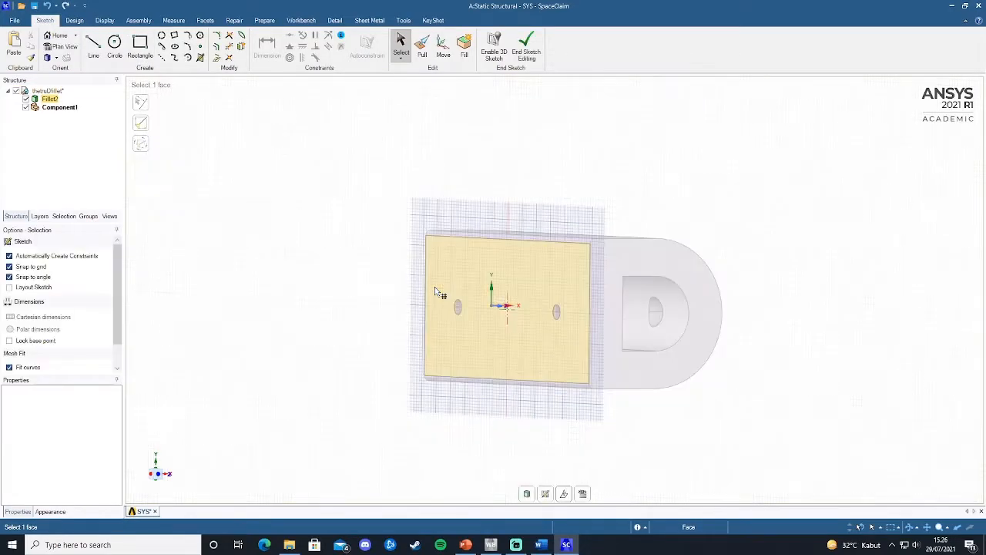
left_click(138, 46)
left_click(415, 200)
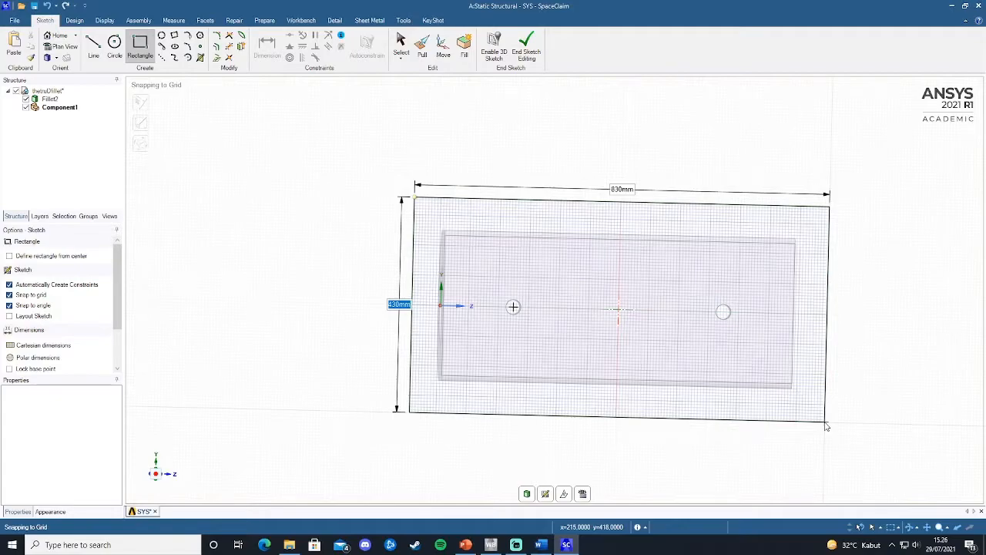
left_click(826, 422)
Pull the sketched rectangle 50 mm away from the back face to form a backing plate
middle_click_drag(942, 329, 852, 326)
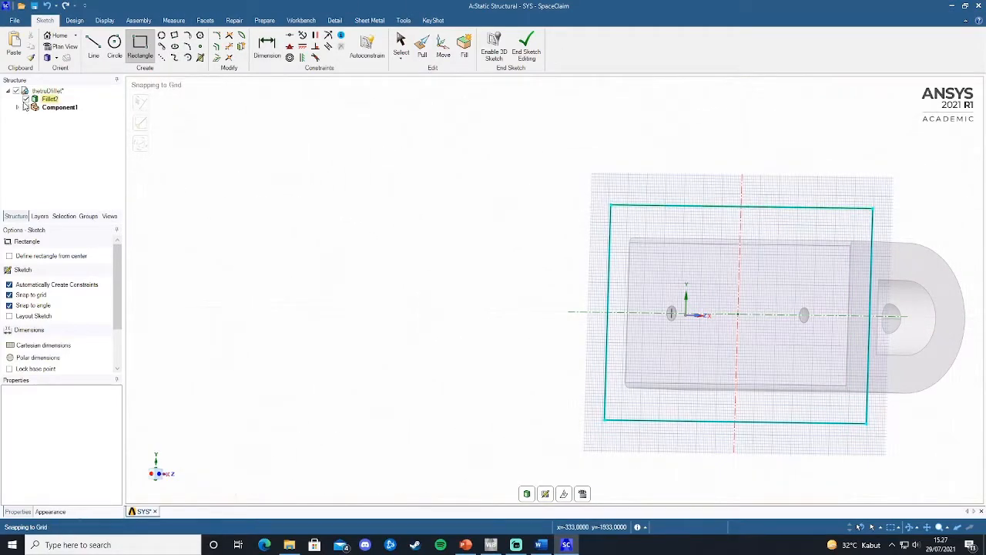
left_click(422, 47)
left_click_drag(665, 225, 660, 221)
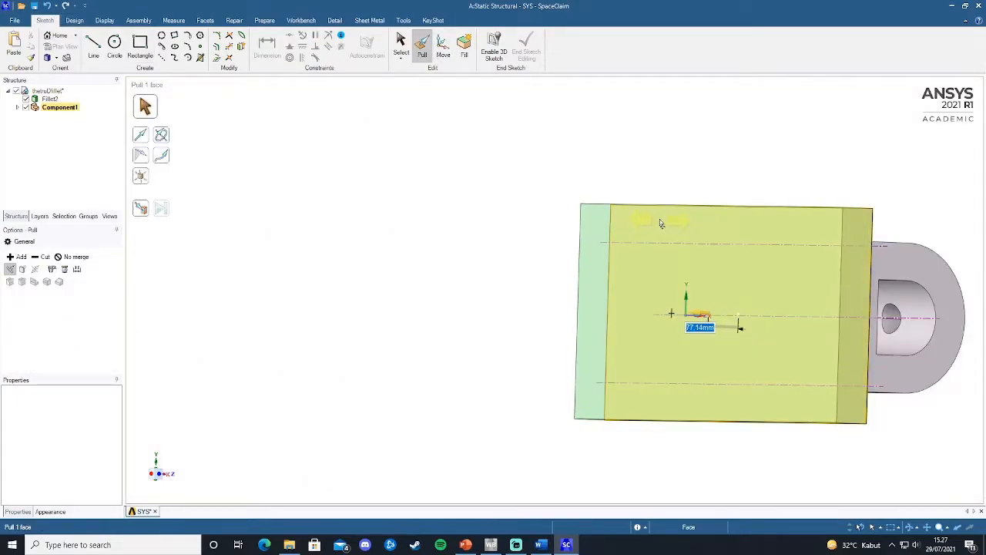
type("50")
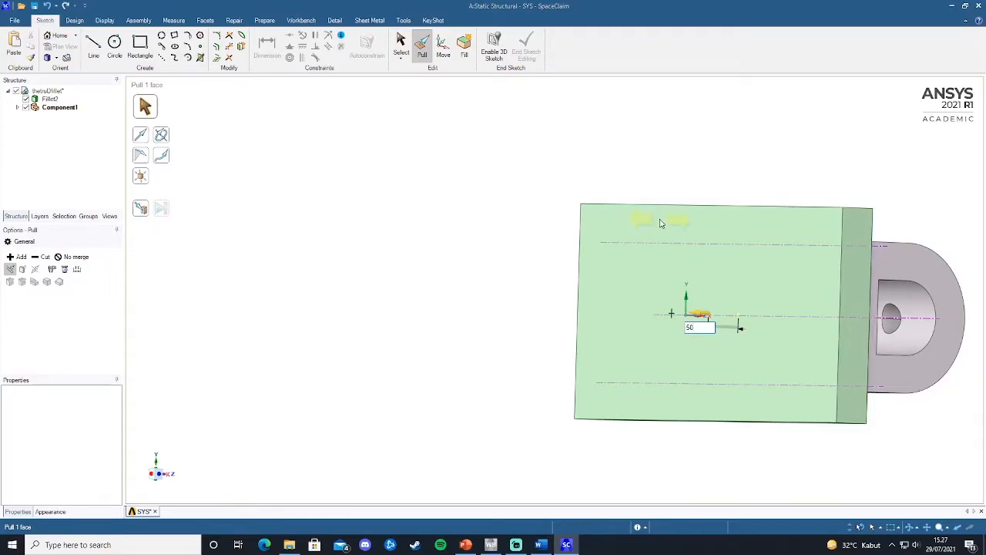
key("Return")
left_click(709, 424)
Split the end faces of the D-shaped body perpendicular to the upper outer edge at 0%, where the straight part meets the arc
middle_click_drag(709, 425, 643, 423)
scroll(804, 424, "up", 1)
scroll(792, 386, "up", 1)
middle_click_drag(758, 312, 453, 308, "shift")
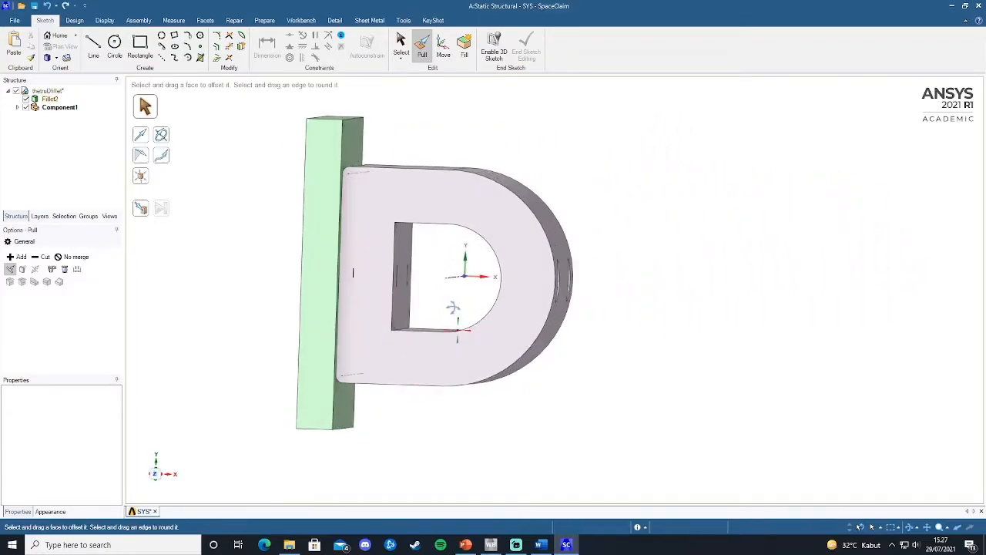
middle_click_drag(425, 260, 440, 277)
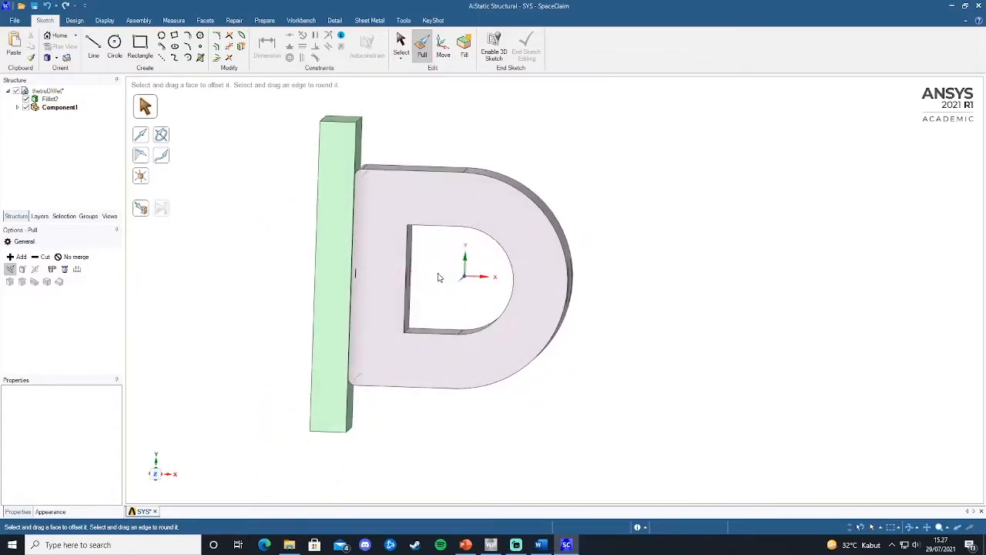
left_click(48, 99)
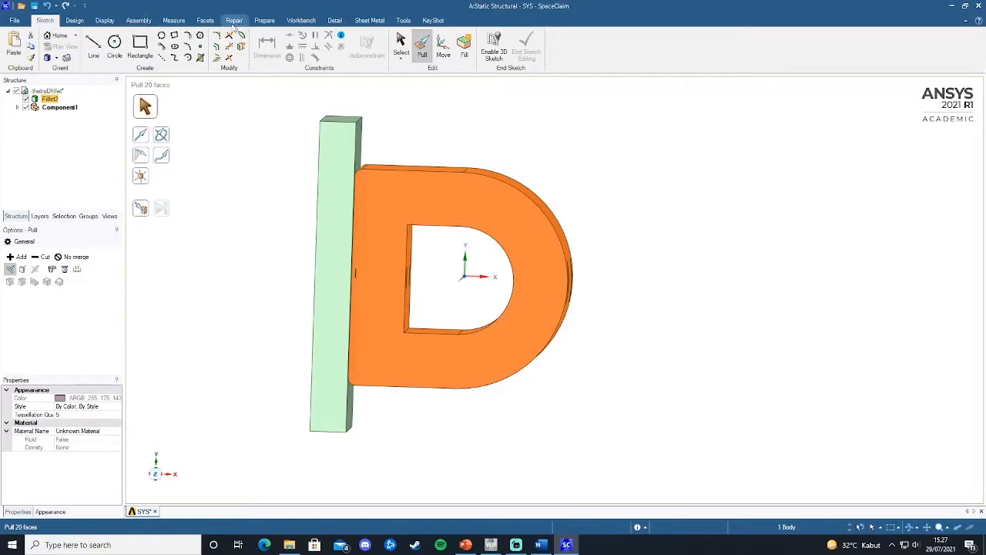
left_click(74, 21)
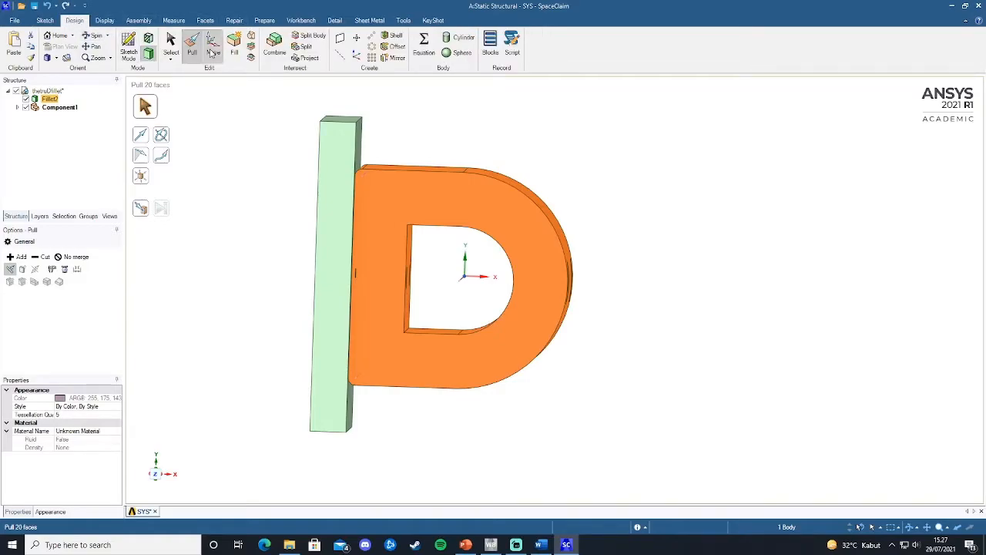
left_click(308, 48)
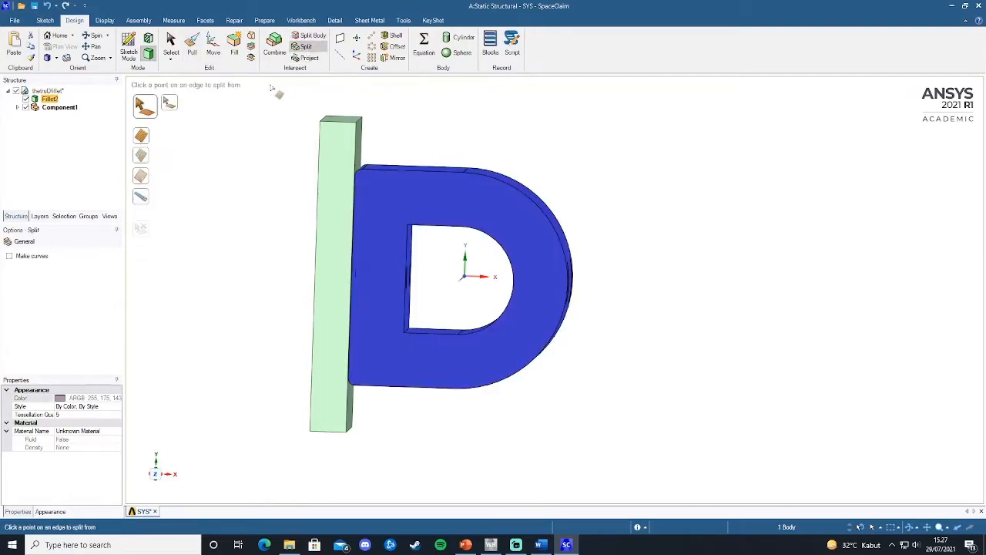
left_click(146, 159)
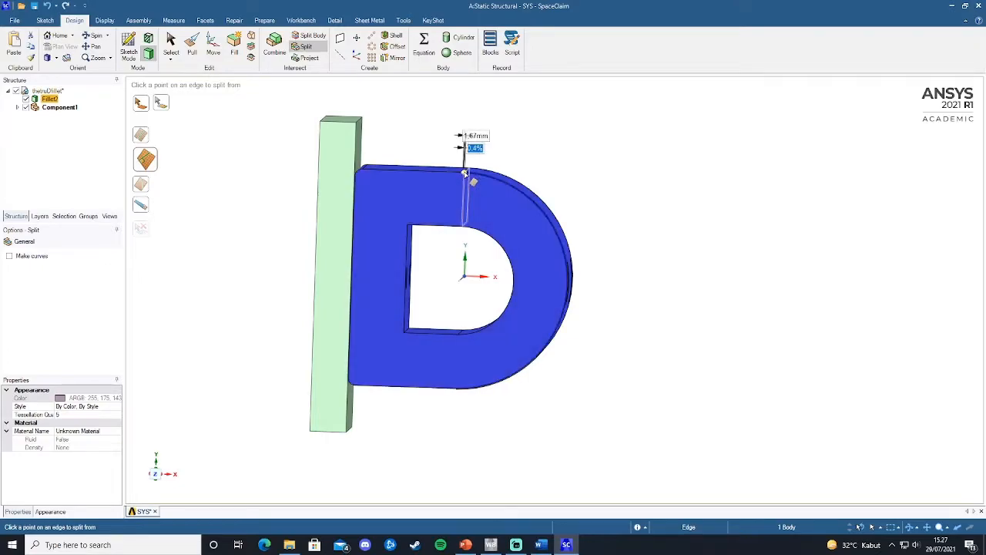
type("0")
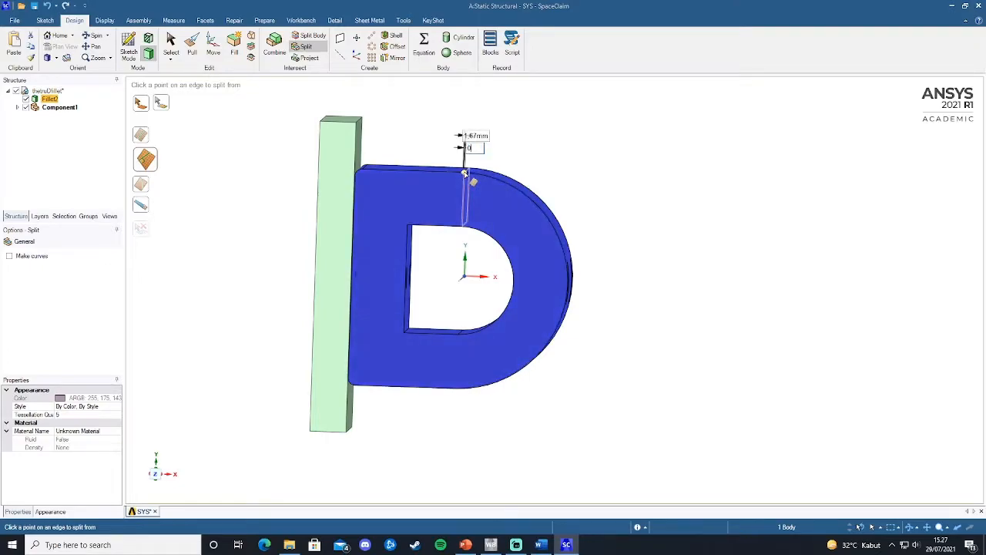
key("Return")
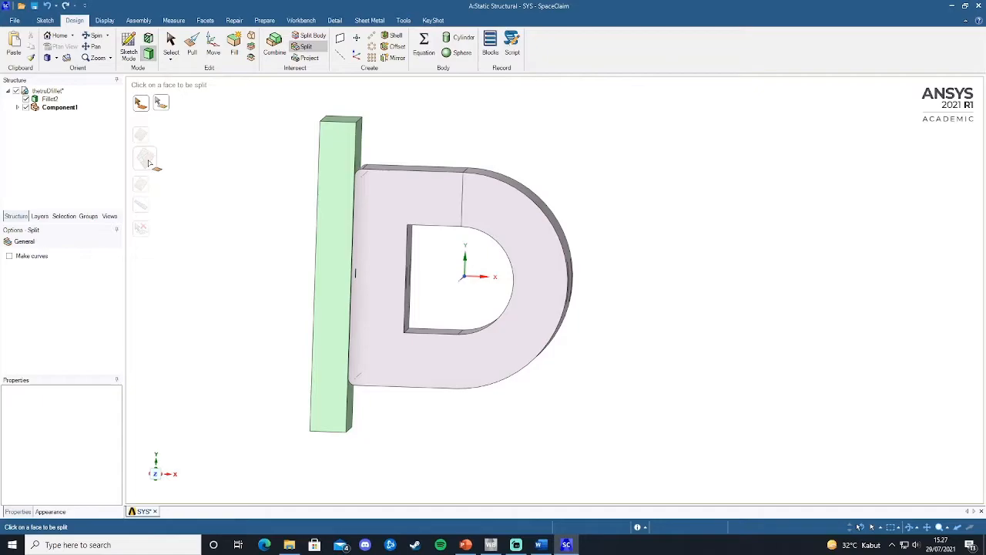
Split both D-shaped end faces from the lower outer vertex where the straight edge meets the arc
left_click(463, 381)
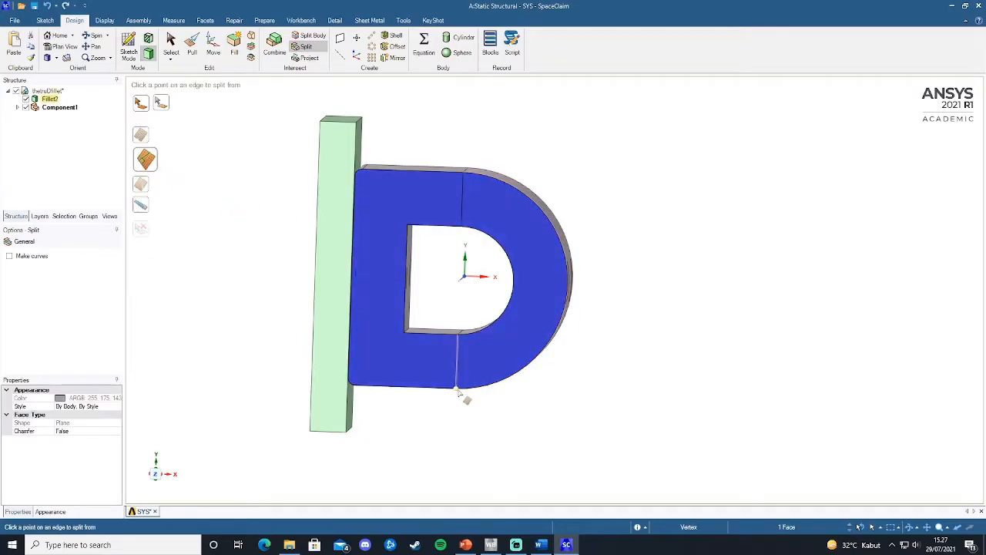
left_click(458, 392)
middle_click_drag(710, 366, 447, 356)
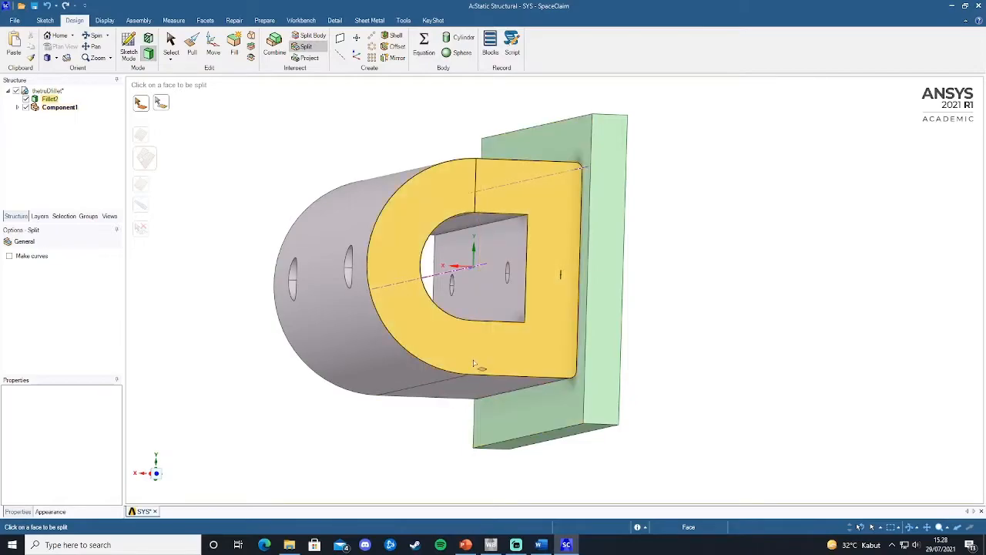
left_click(477, 360)
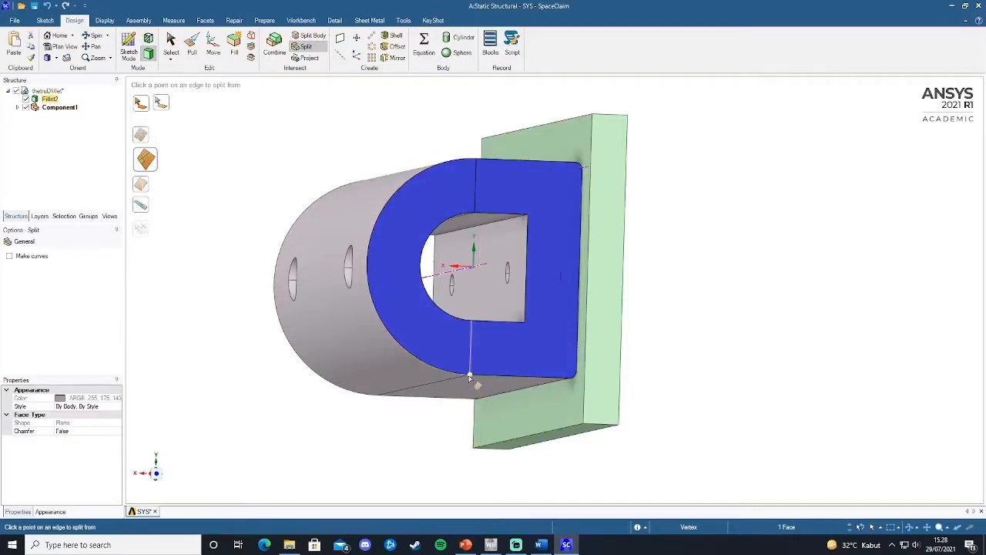
left_click(471, 375)
mouse_move(471, 375)
middle_mouse_down()
mouse_move(544, 422)
mouse_move(334, 166)
mouse_move(277, 359)
mouse_move(498, 379)
mouse_move(463, 373)
middle_mouse_up()
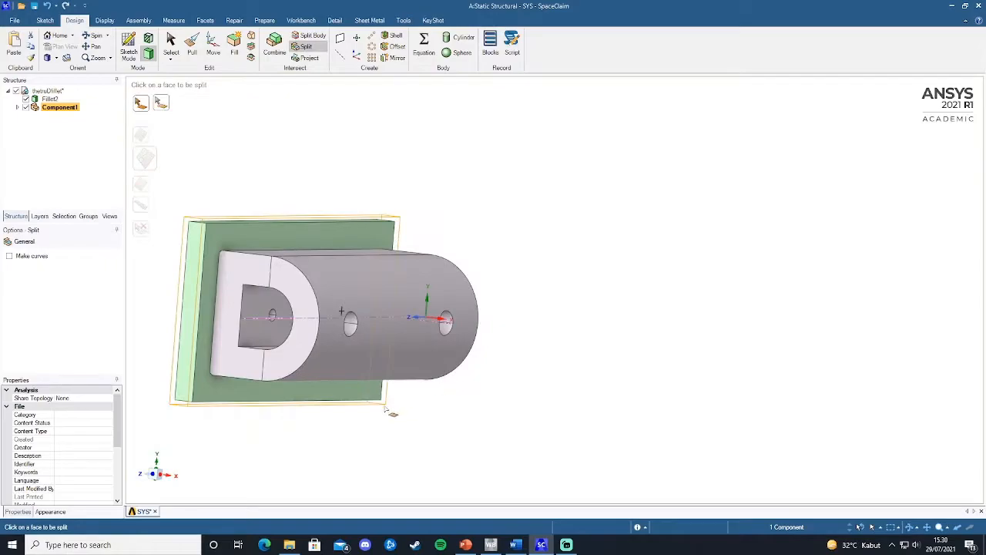
middle_click_drag(385, 413, 488, 399, "shift")
middle_click_drag(449, 433, 480, 434)
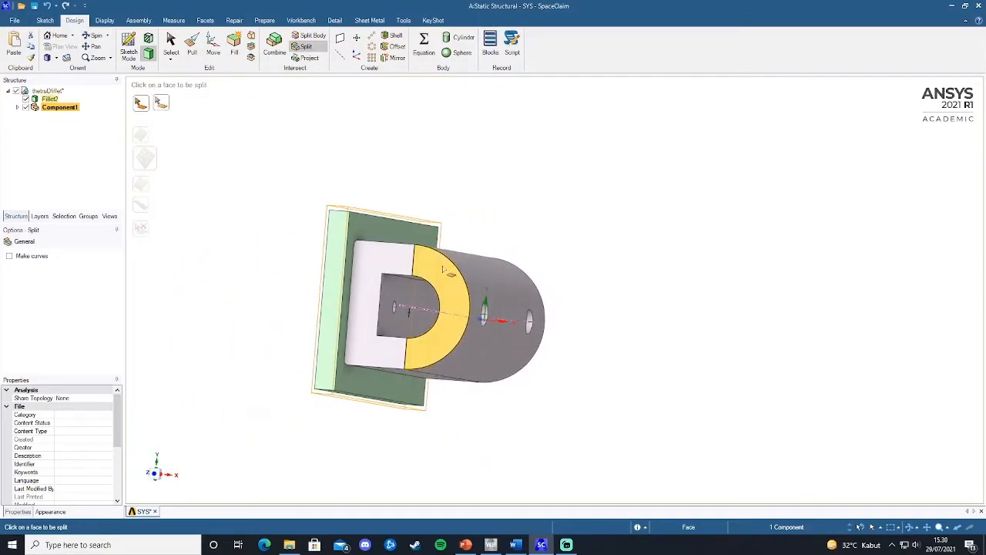
middle_click_drag(565, 348, 370, 356)
middle_click_drag(605, 357, 640, 395)
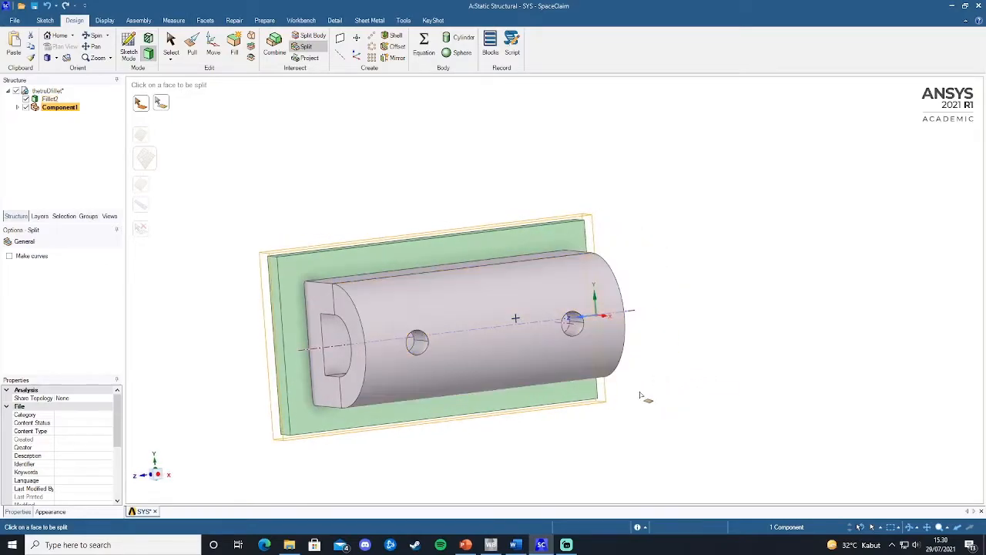
Switch to Workbench and open the Static Structural system's Model in Mechanical
left_click(493, 545)
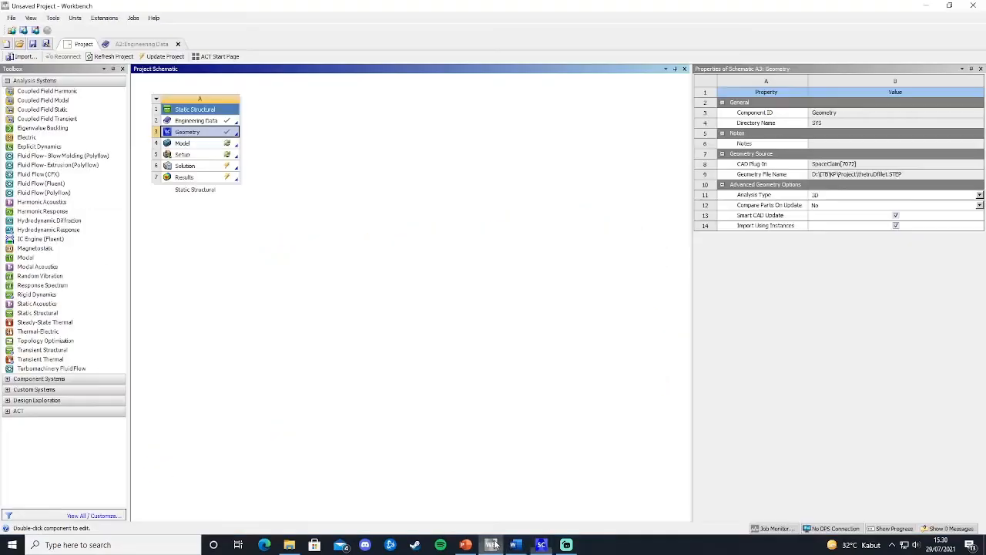
left_click(193, 142)
right_click(193, 143)
left_click(234, 215)
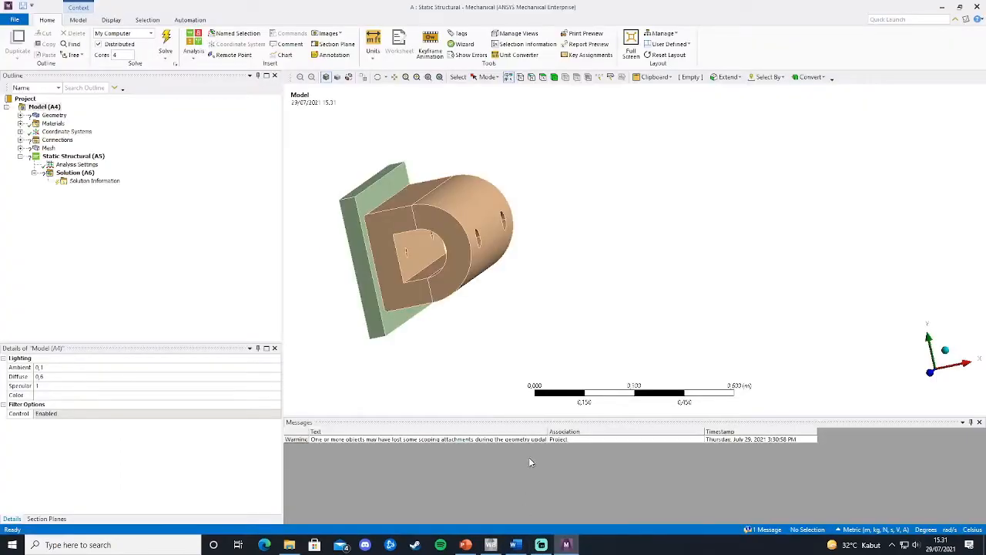
middle_click_drag(513, 254, 605, 245, "ctrl")
scroll(531, 197, "down", 2)
scroll(528, 199, "up", 5)
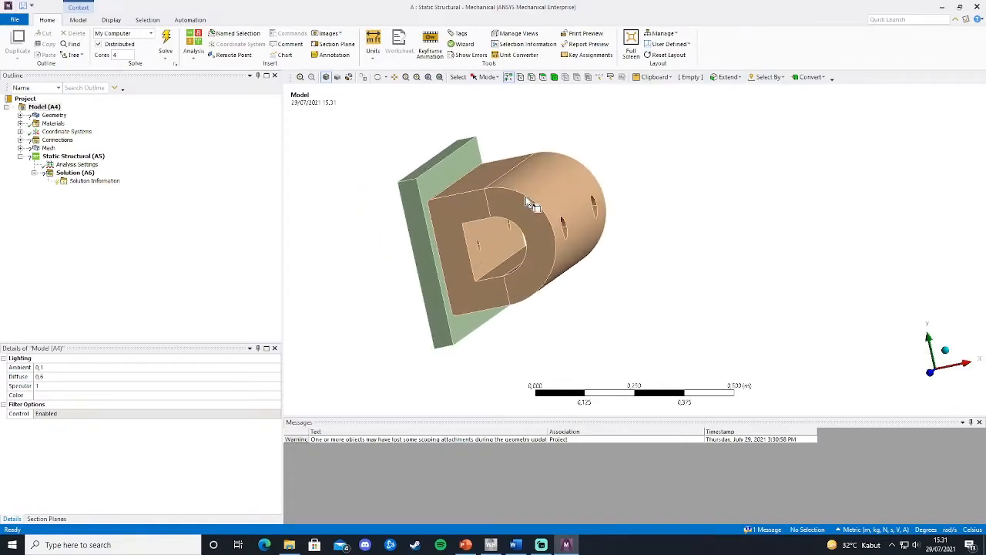
middle_click_drag(531, 251, 590, 249, "ctrl")
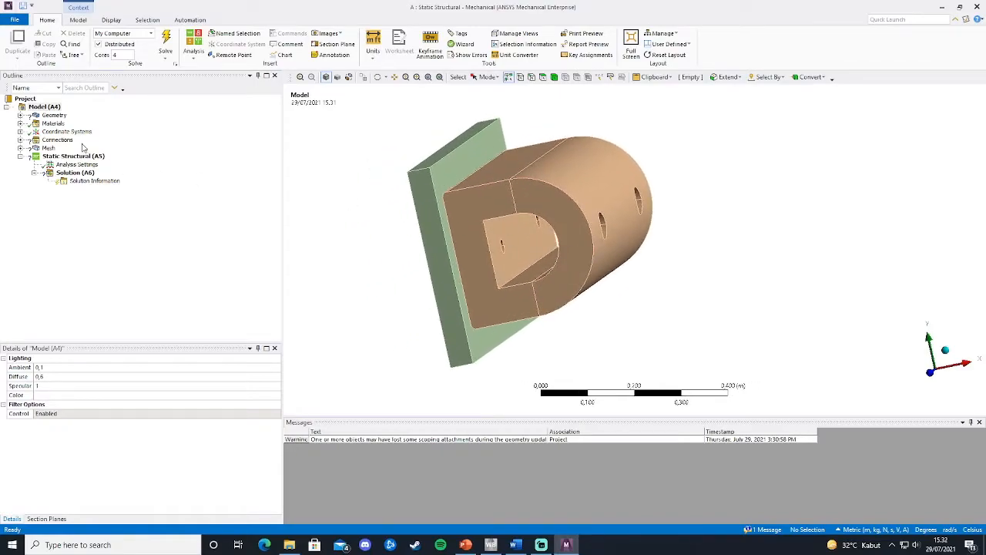
Set the stiffness behavior of the backing plate body Component1\Solid to Rigid
left_click(21, 116)
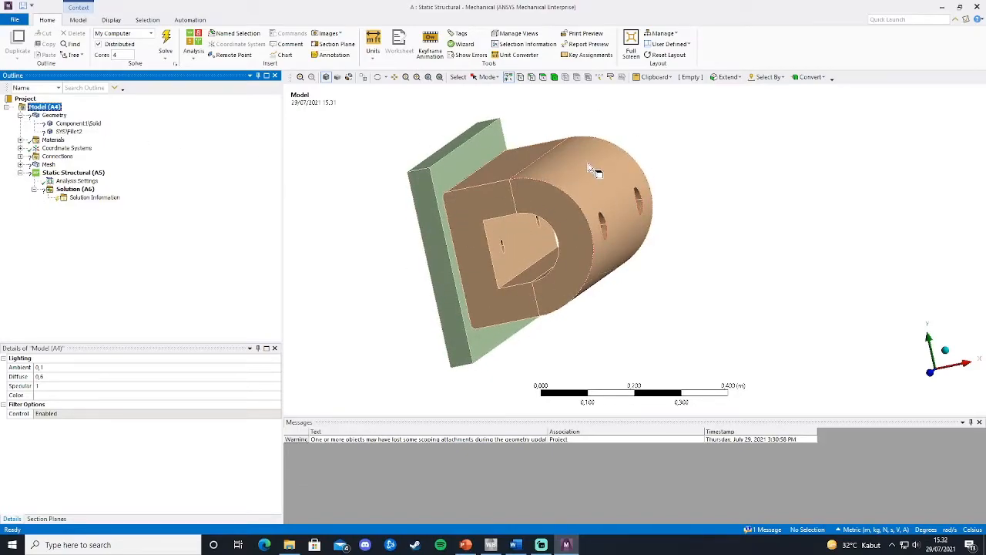
middle_click_drag(589, 163, 607, 160)
middle_click_drag(607, 203, 594, 260)
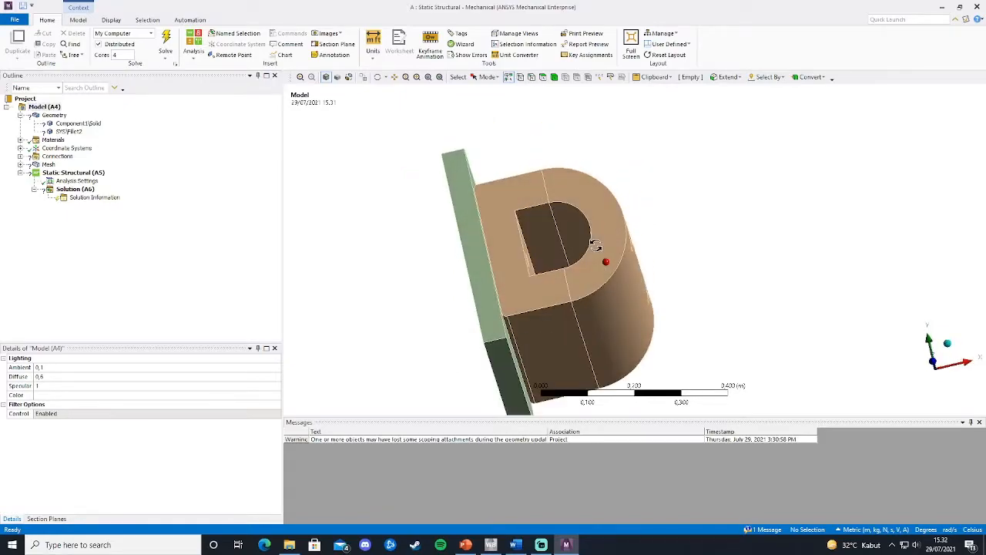
left_click(68, 124)
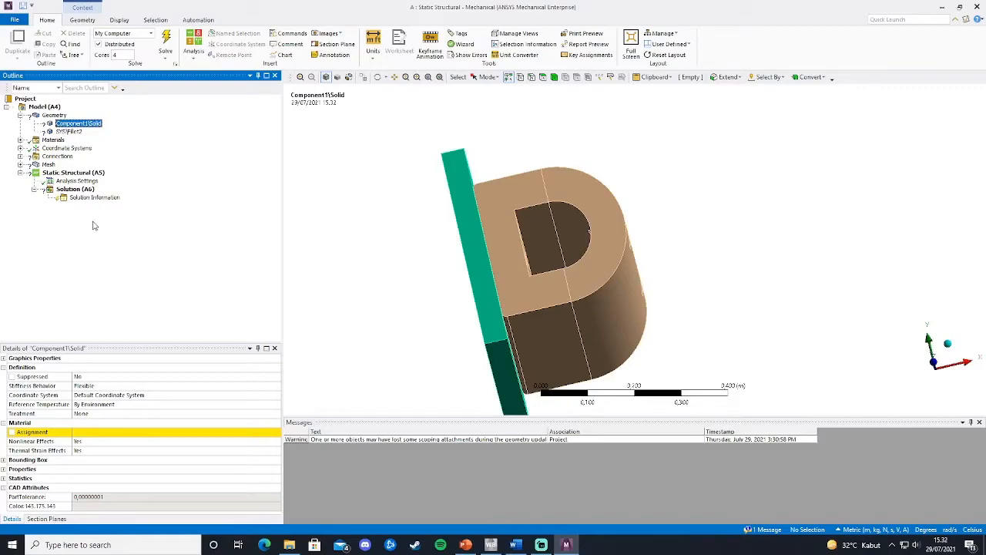
middle_click_drag(409, 304, 385, 324)
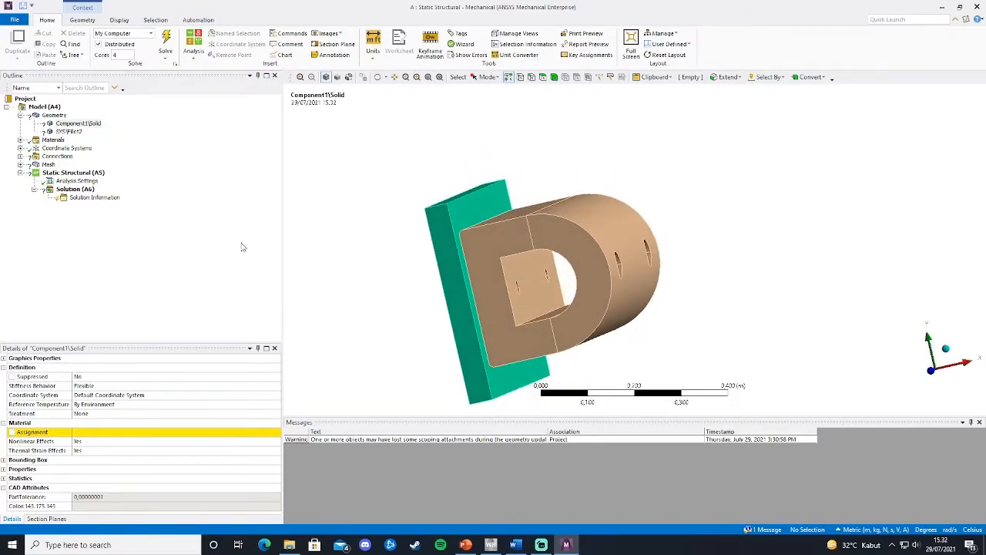
left_click(79, 125)
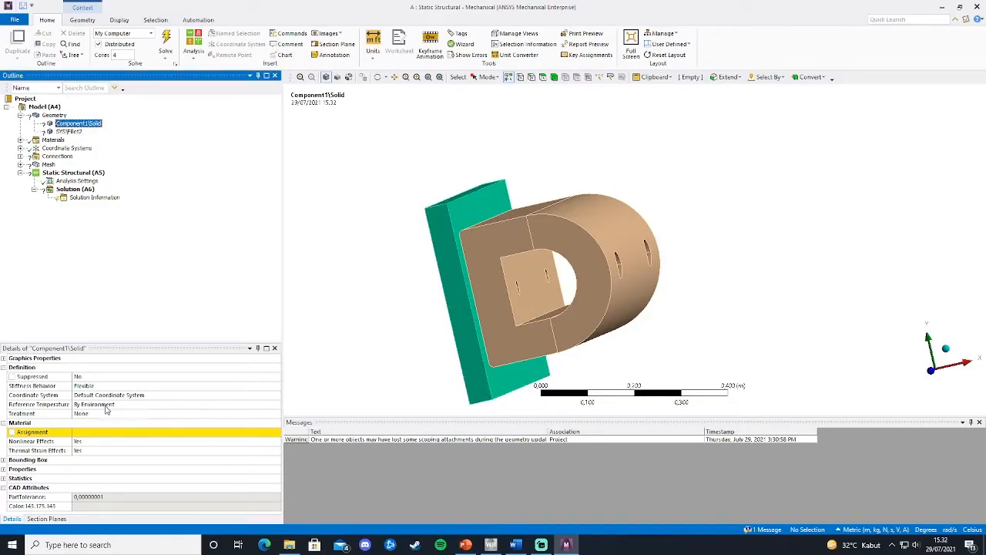
left_click(208, 387)
left_click(277, 387)
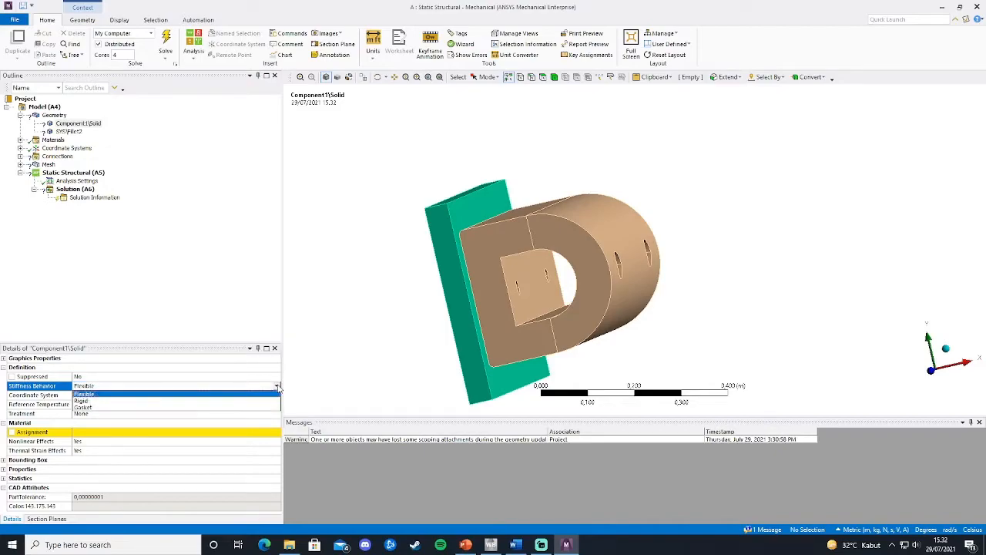
left_click(255, 404)
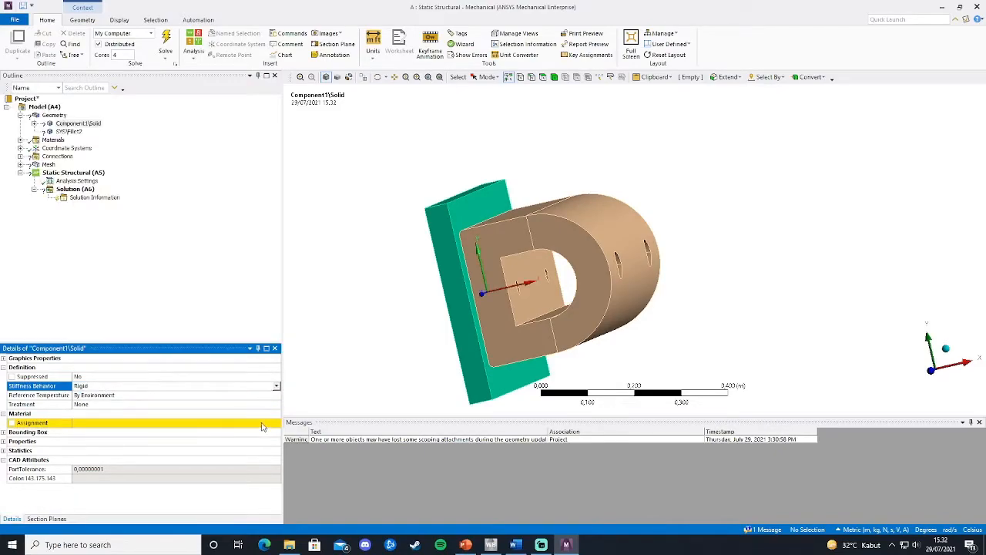
Assign the Concrete material to the rigid backing plate
left_click(245, 424)
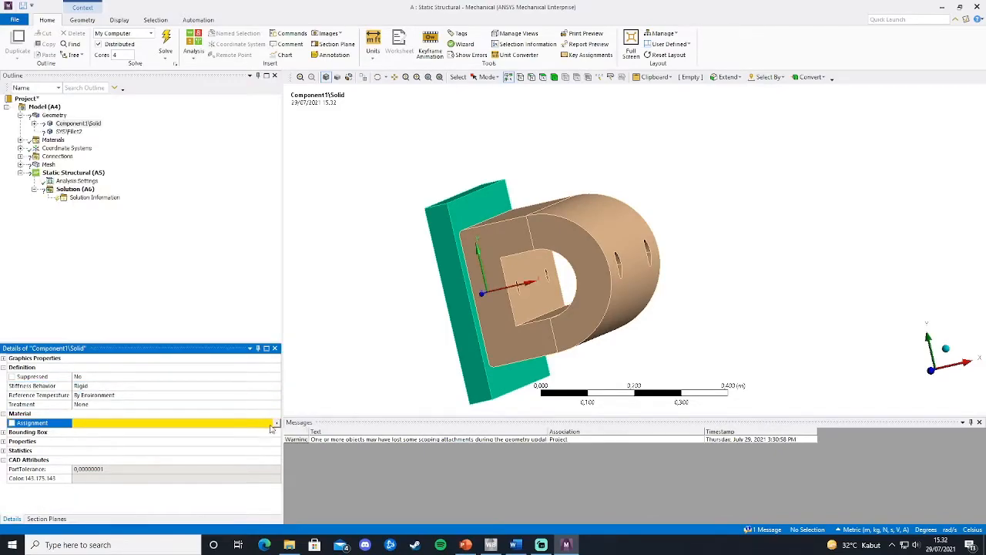
left_click(276, 424)
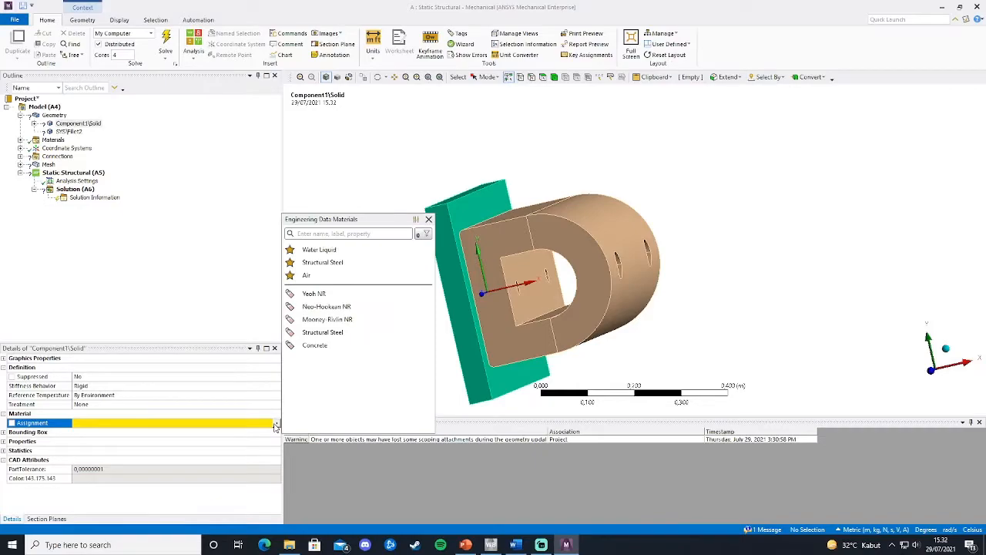
left_click(315, 346)
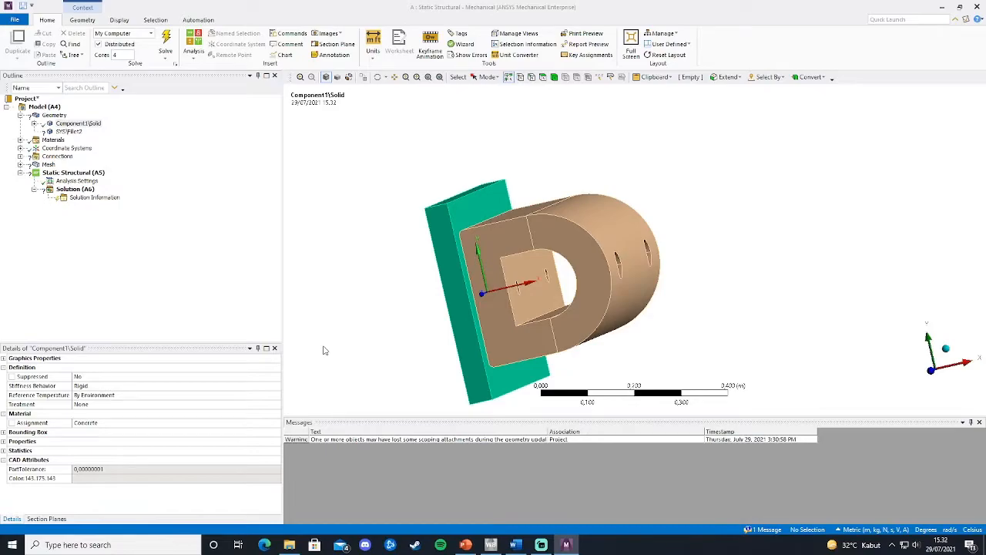
Assign the Mooney-Rivlin NR material to the D-shaped body SYS\Fillet2
mouse_move(395, 363)
middle_mouse_down()
mouse_move(407, 353)
mouse_move(401, 357)
middle_mouse_up()
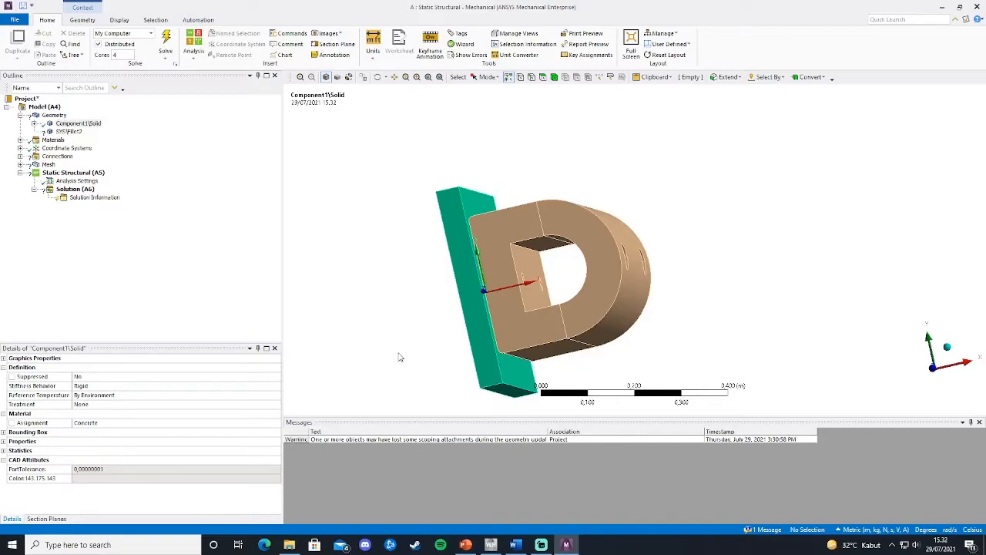
left_click(69, 132)
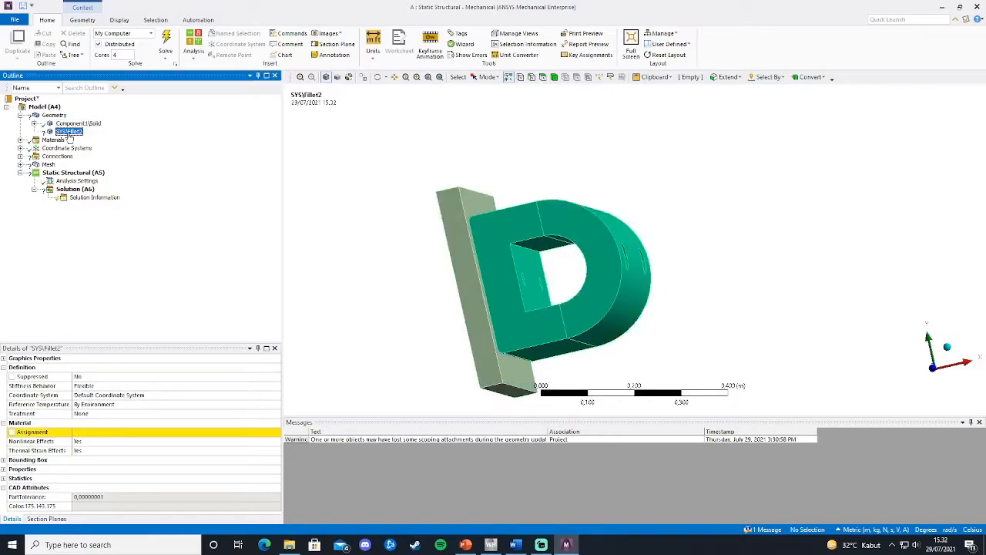
mouse_move(736, 302)
middle_mouse_down()
mouse_move(731, 319)
mouse_move(725, 307)
middle_mouse_up()
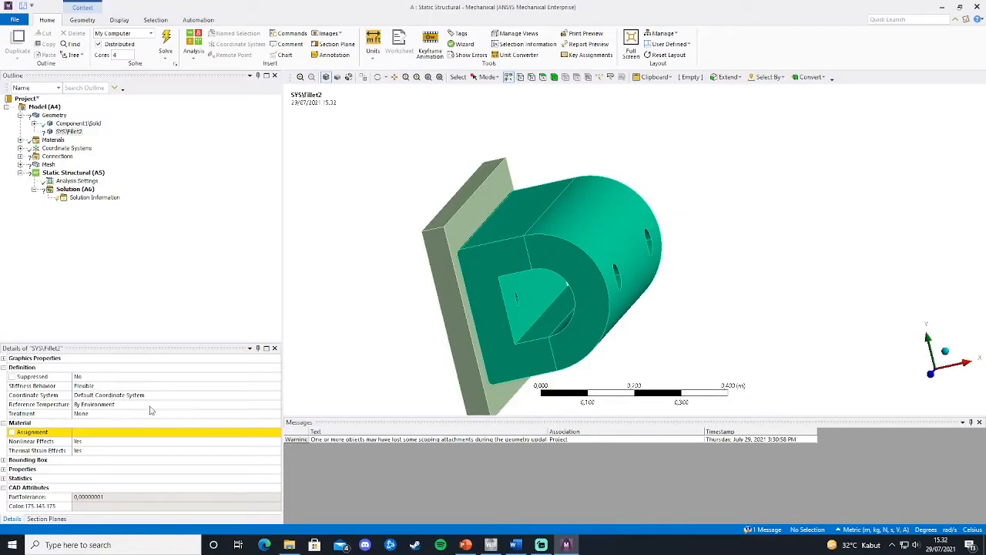
left_click(265, 434)
left_click(276, 432)
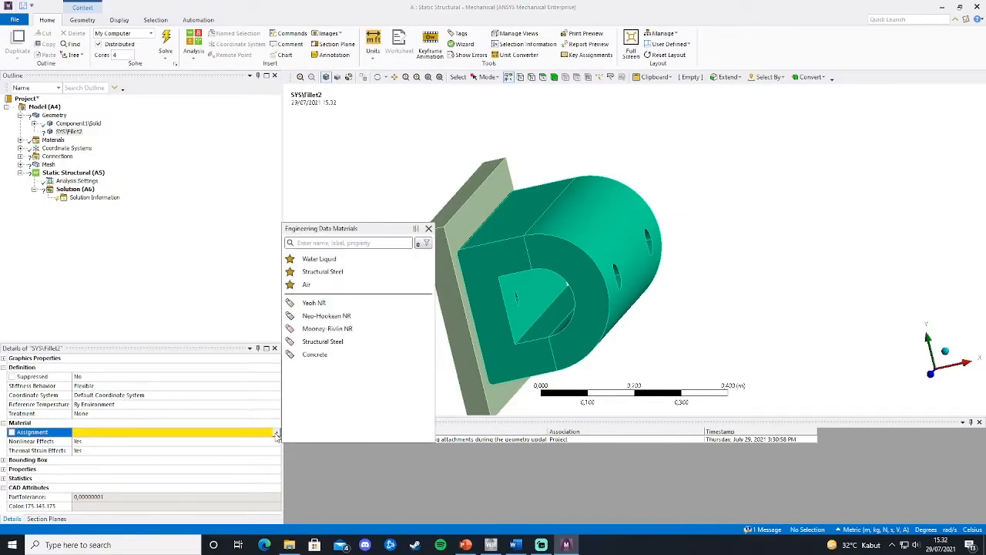
left_click(344, 330)
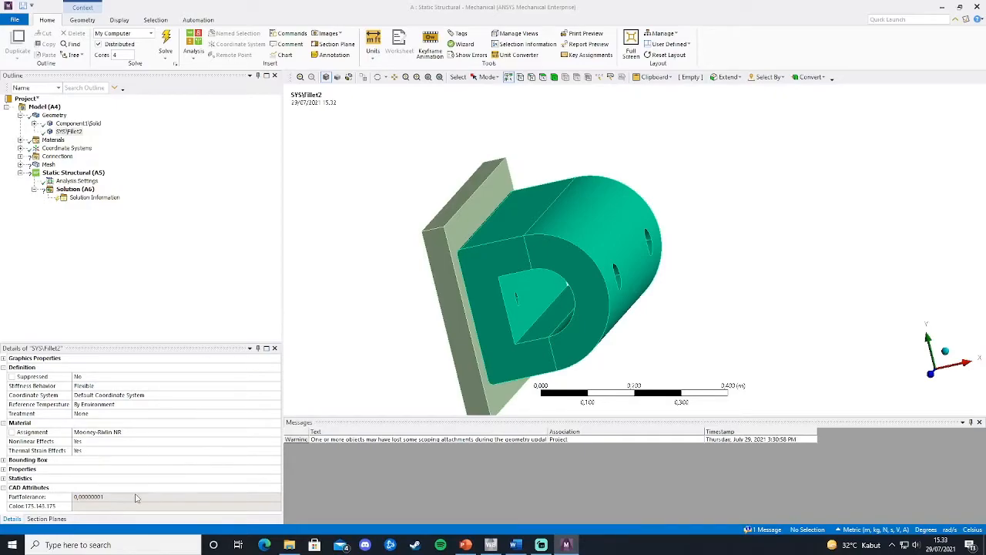
Review the material assignments of both bodies, the model's materials list and the objects that can be inserted under it
left_click(134, 436)
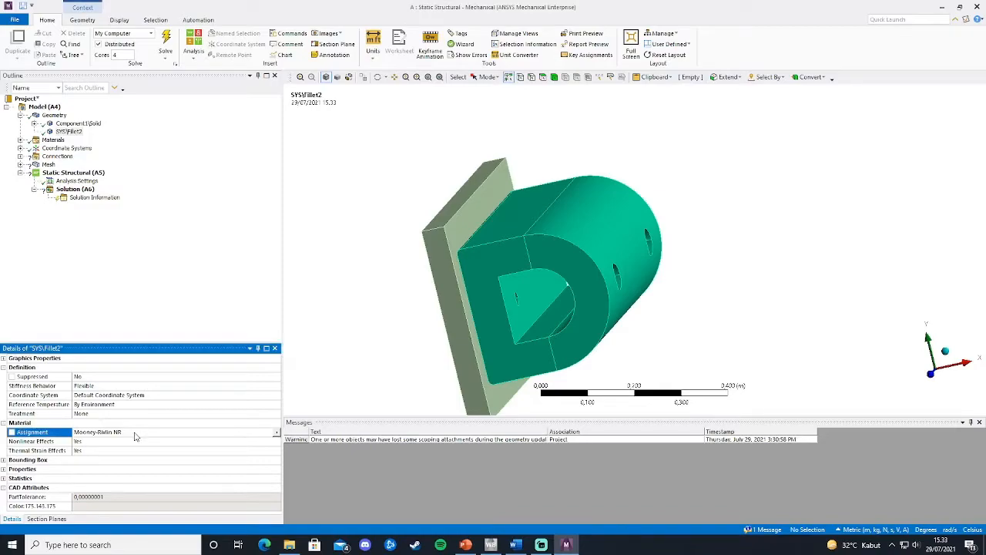
left_click(277, 435)
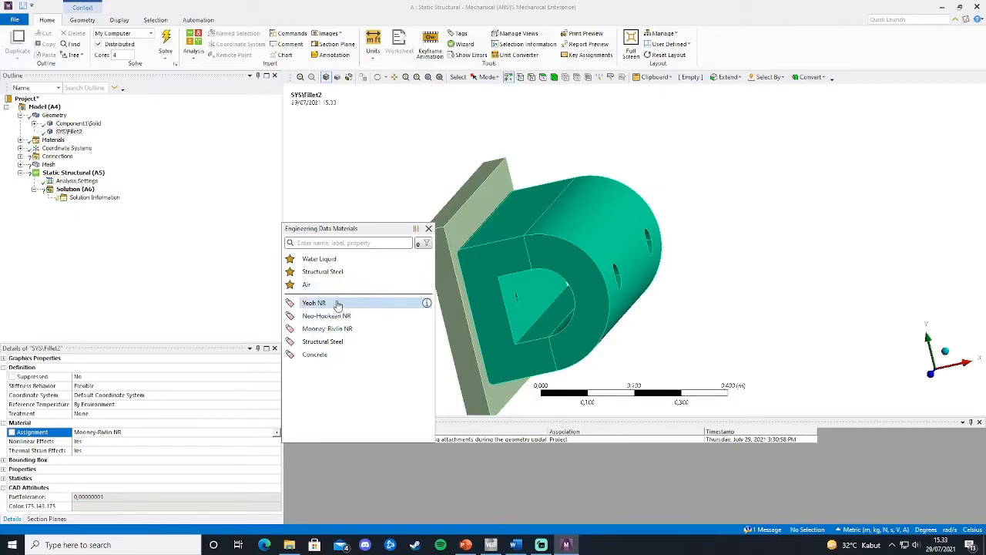
left_click(169, 292)
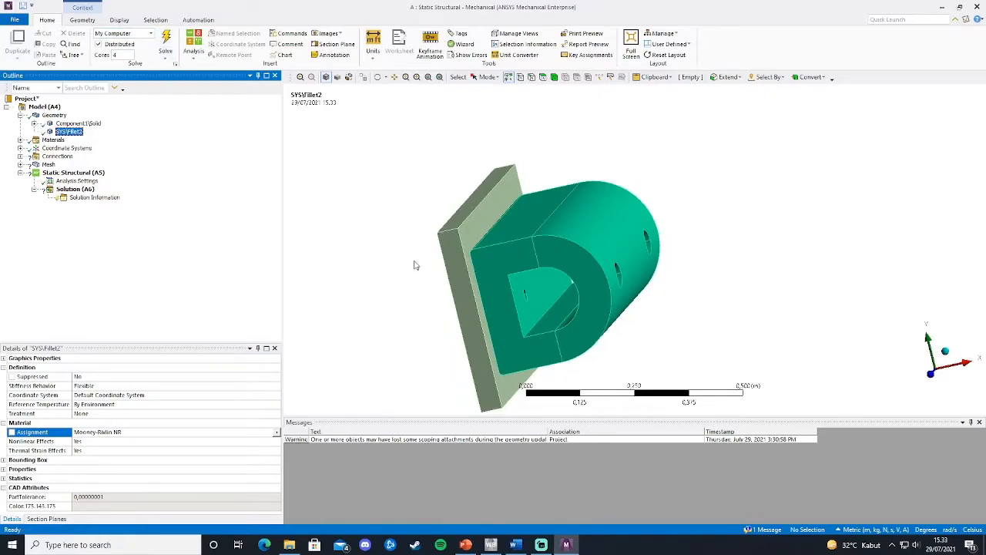
middle_click_drag(414, 275, 397, 284)
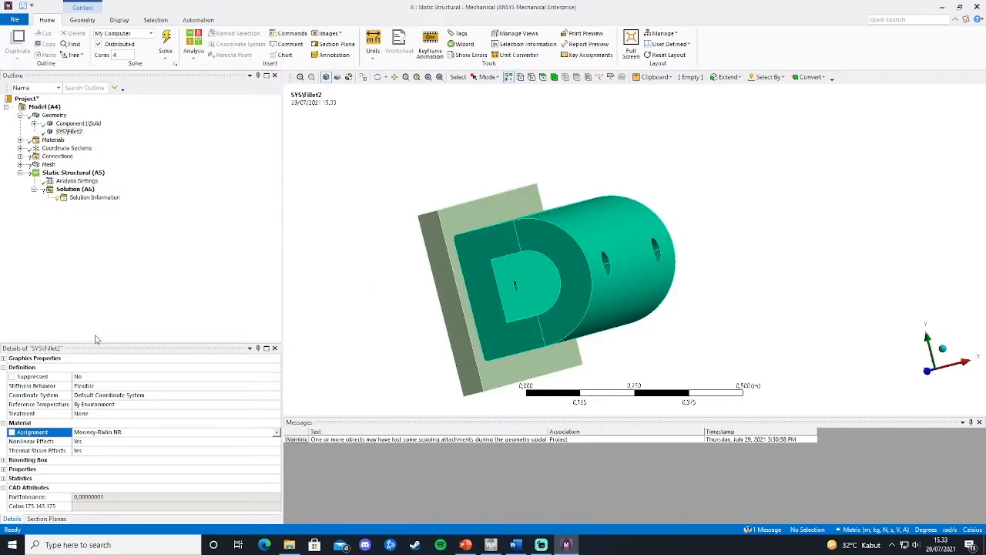
left_click(79, 125)
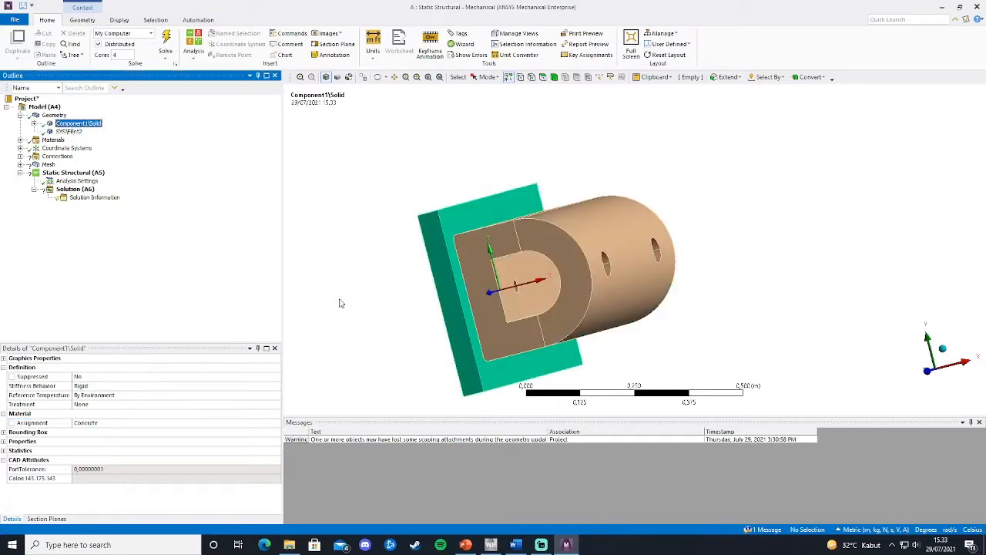
middle_click_drag(440, 280, 482, 253)
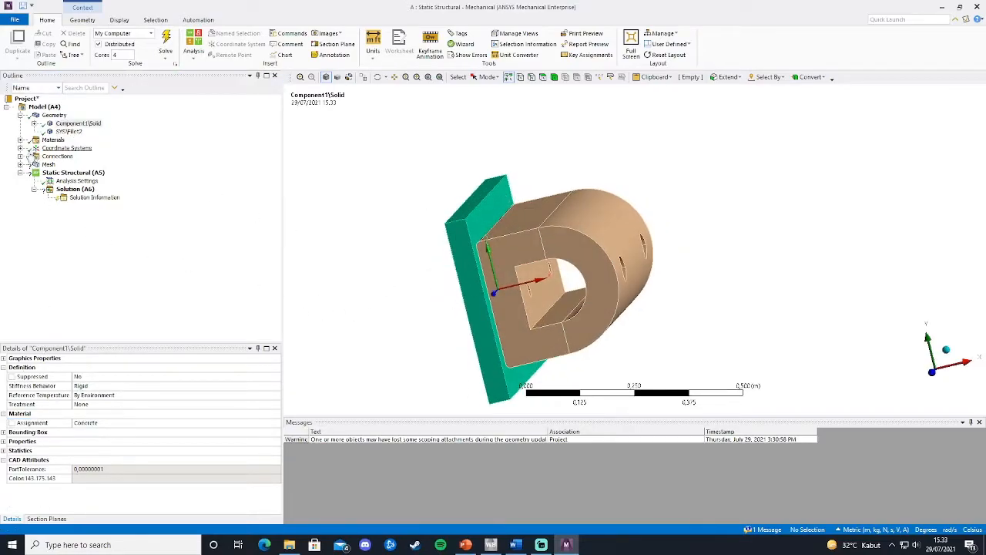
left_click(20, 141)
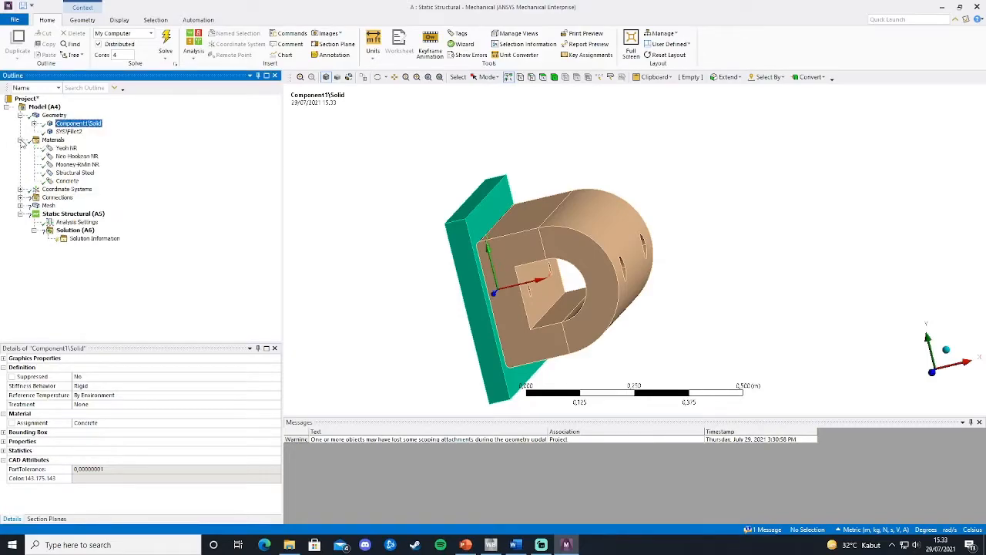
right_click(48, 139)
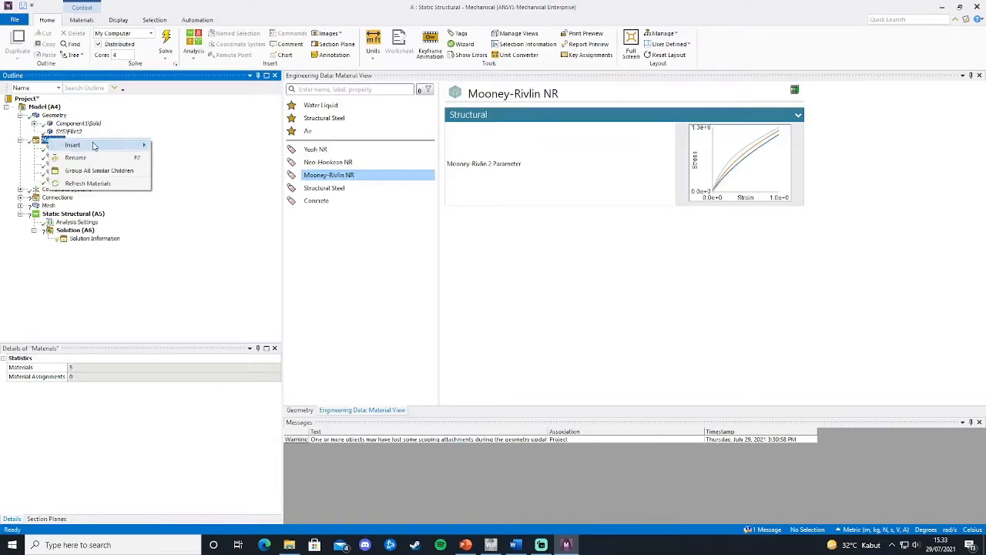
mouse_move(91, 146)
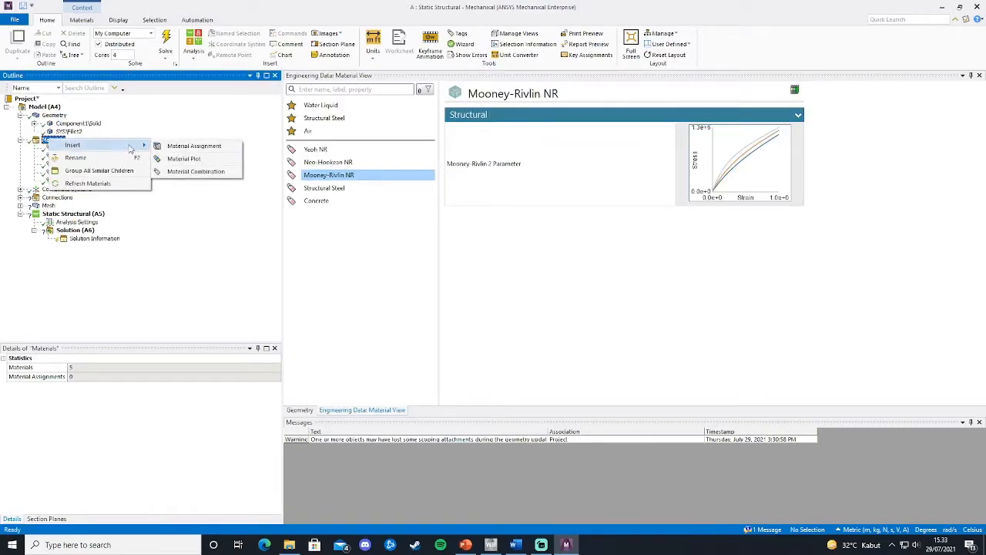
left_click(167, 303)
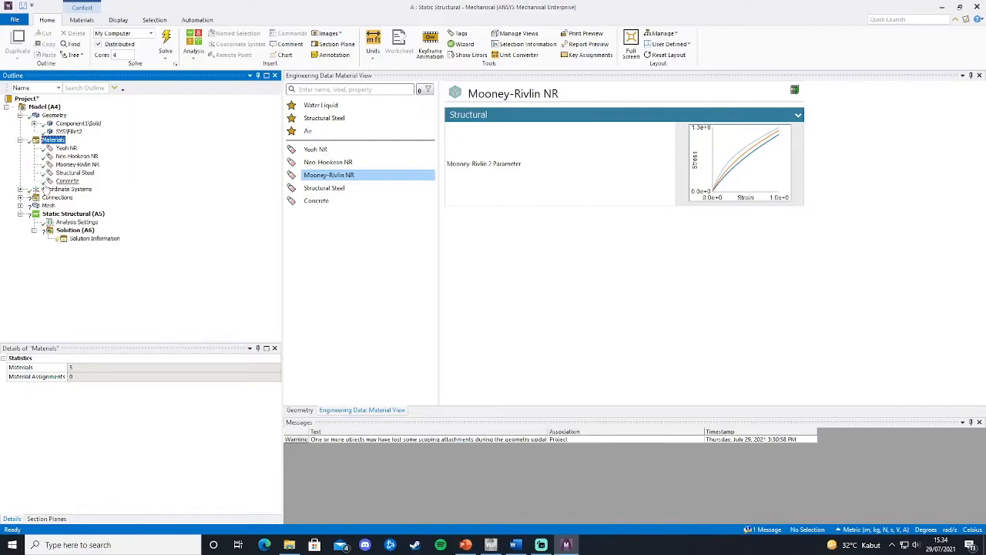
Examine the contact region between the backing plate and the D-shaped body, including its contact and target faces and its type
left_click(20, 198)
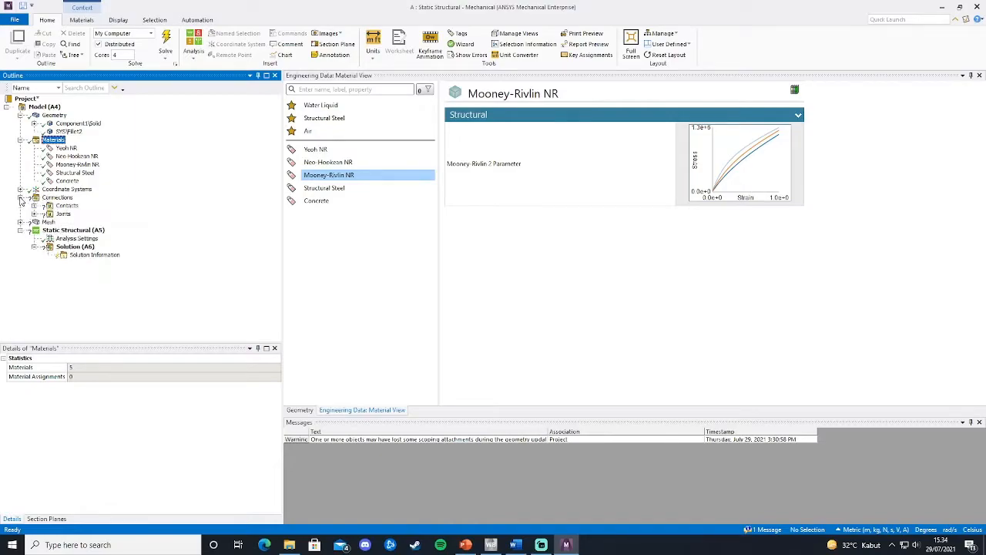
left_click(62, 206)
middle_click_drag(418, 274, 377, 282)
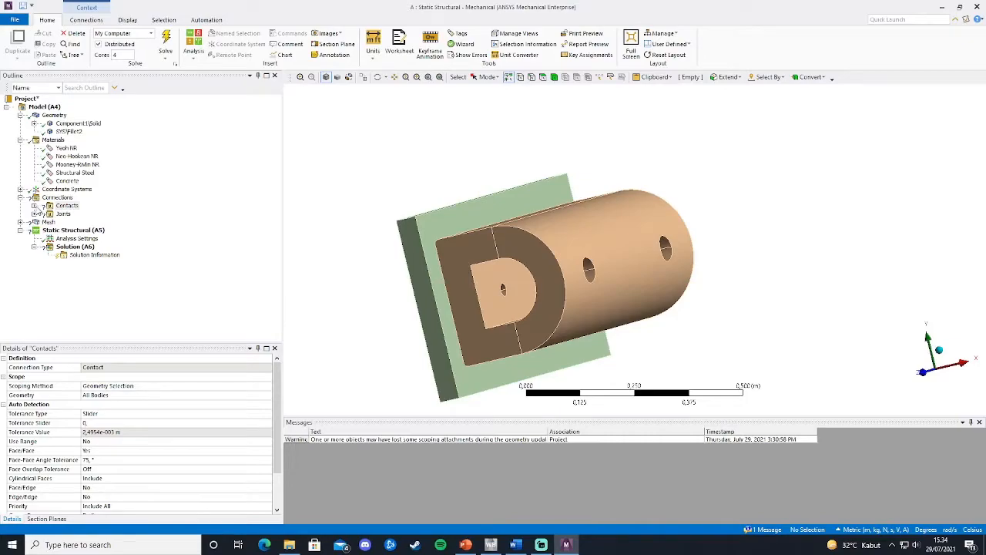
left_click(34, 205)
left_click(87, 214)
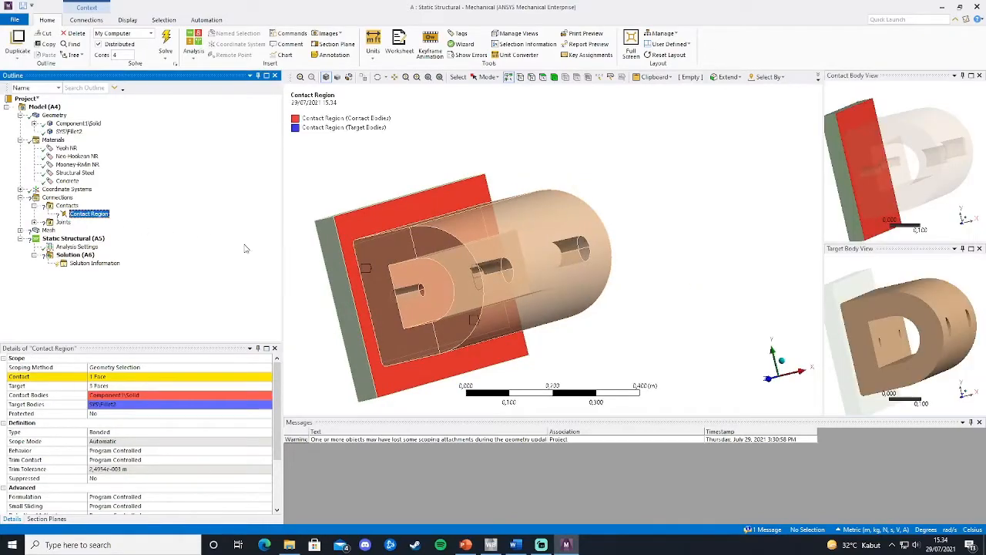
mouse_move(331, 292)
middle_mouse_down()
mouse_move(370, 312)
mouse_move(335, 286)
middle_mouse_up()
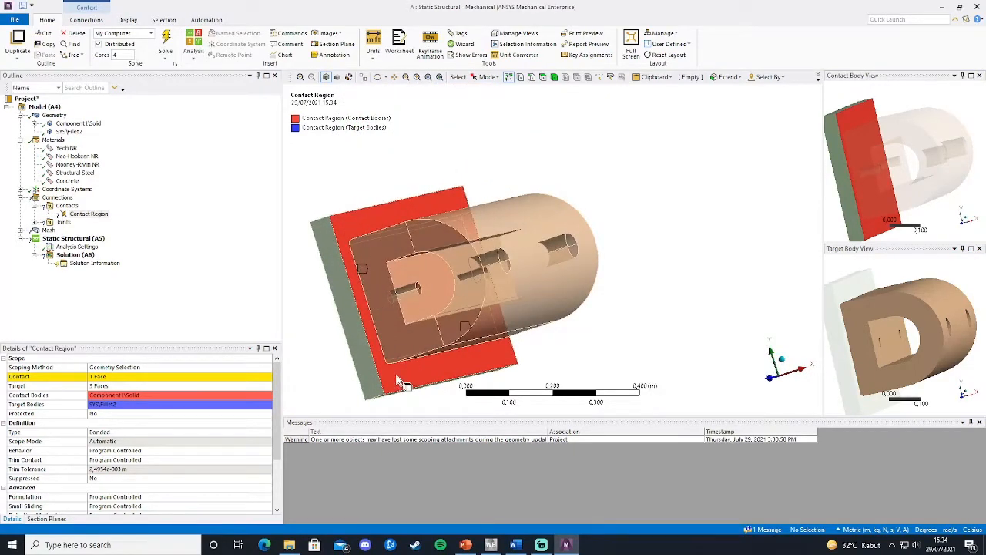
middle_click_drag(407, 373, 396, 343)
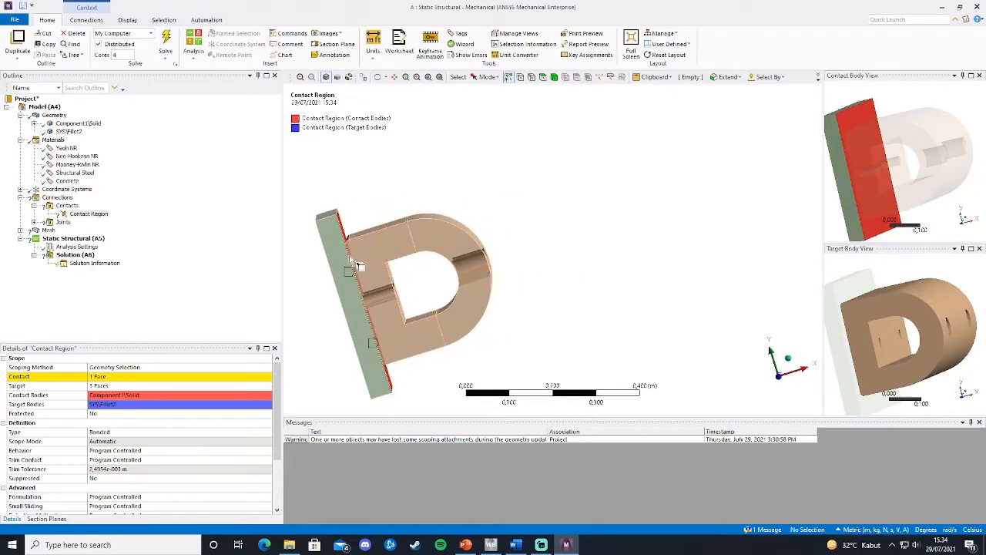
middle_click_drag(356, 246, 367, 303)
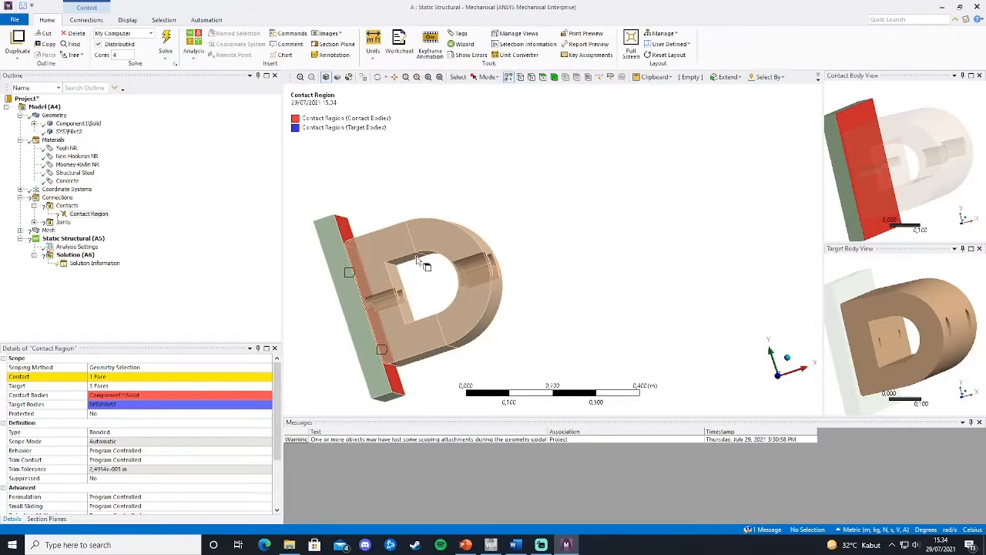
mouse_move(437, 291)
middle_mouse_down()
mouse_move(379, 286)
mouse_move(433, 293)
middle_mouse_up()
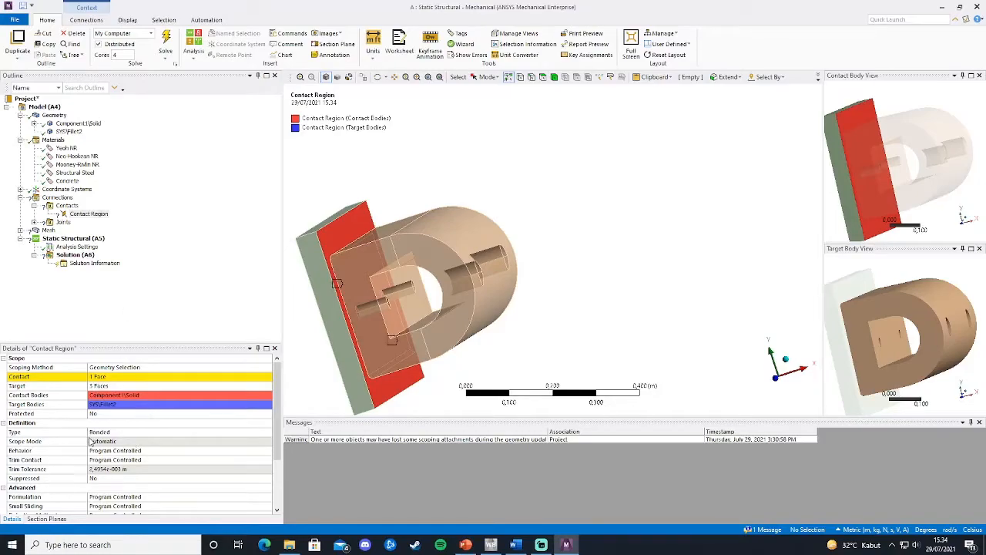
Flip the contact region's sides so the D-shaped body is the contact body and the backing plate the target, and inspect the contact faces
right_click(89, 215)
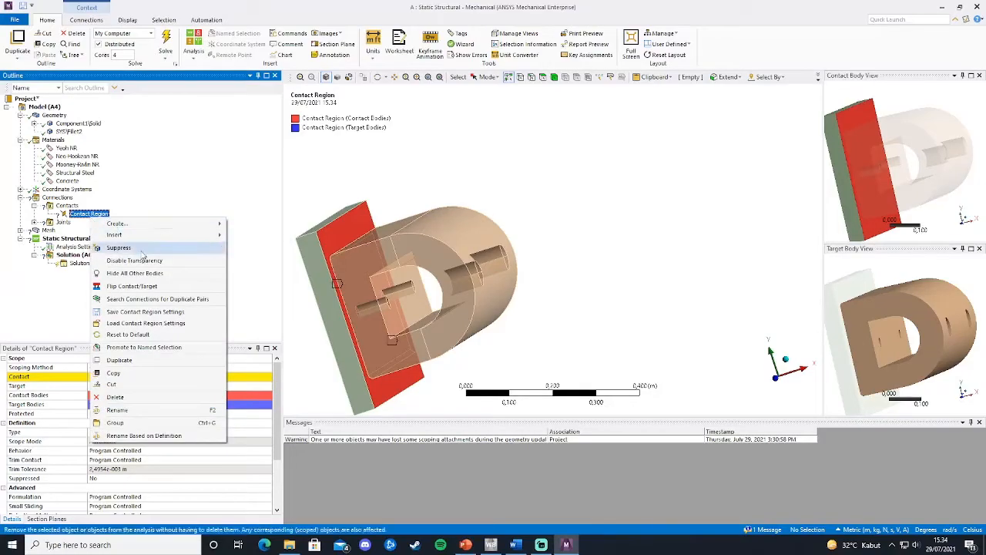
left_click(155, 289)
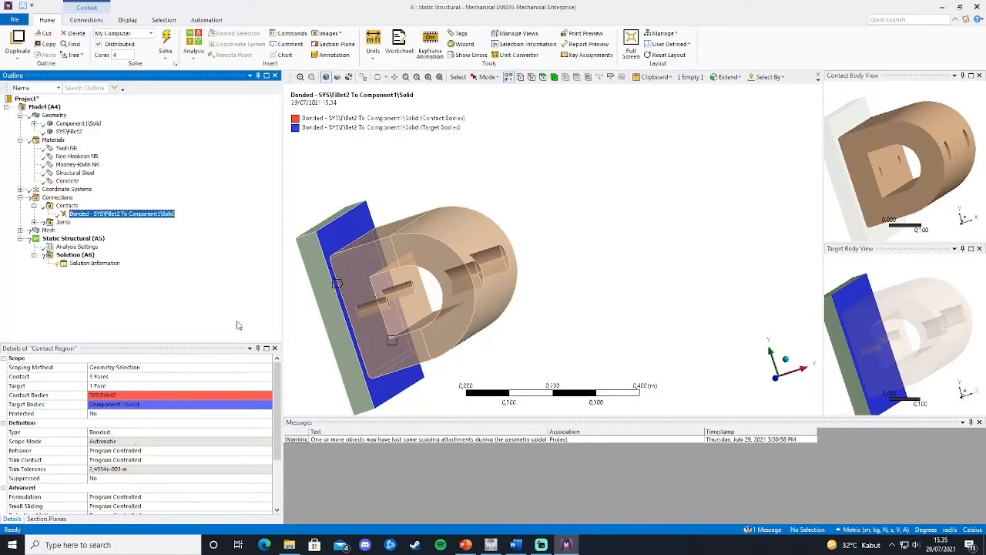
middle_click_drag(878, 195, 940, 213)
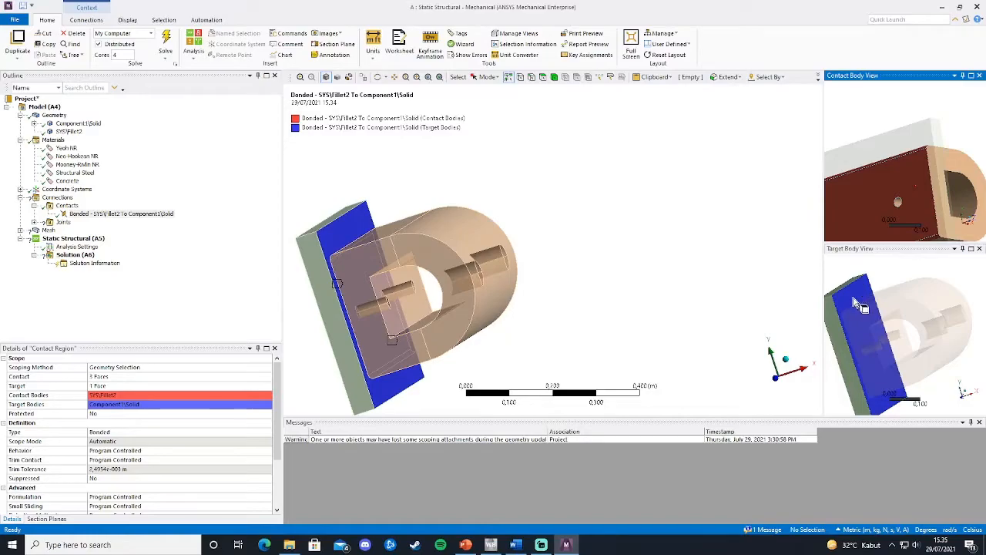
Set the type of the contact region between the D-shaped body and the backing plate to Frictionless
left_click(129, 433)
left_click(267, 434)
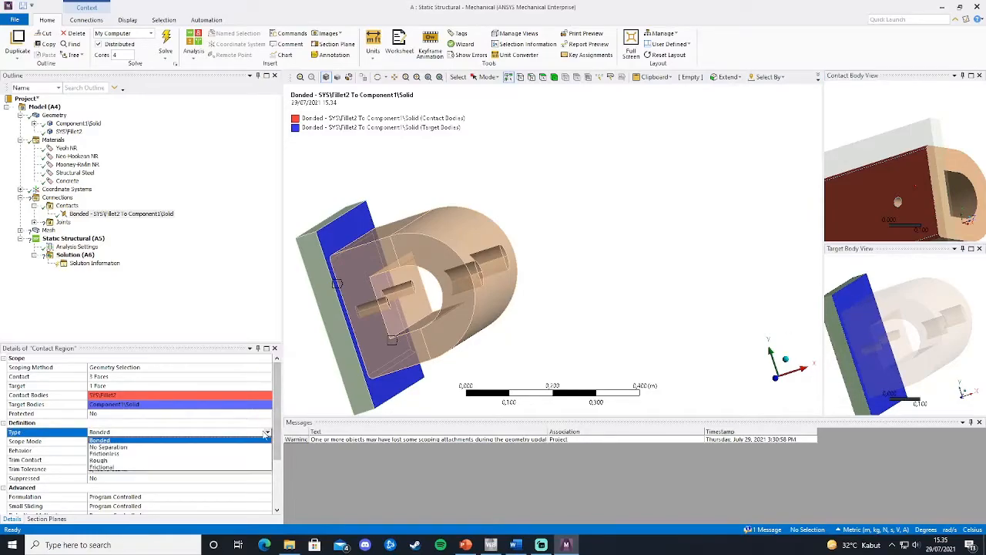
left_click(231, 454)
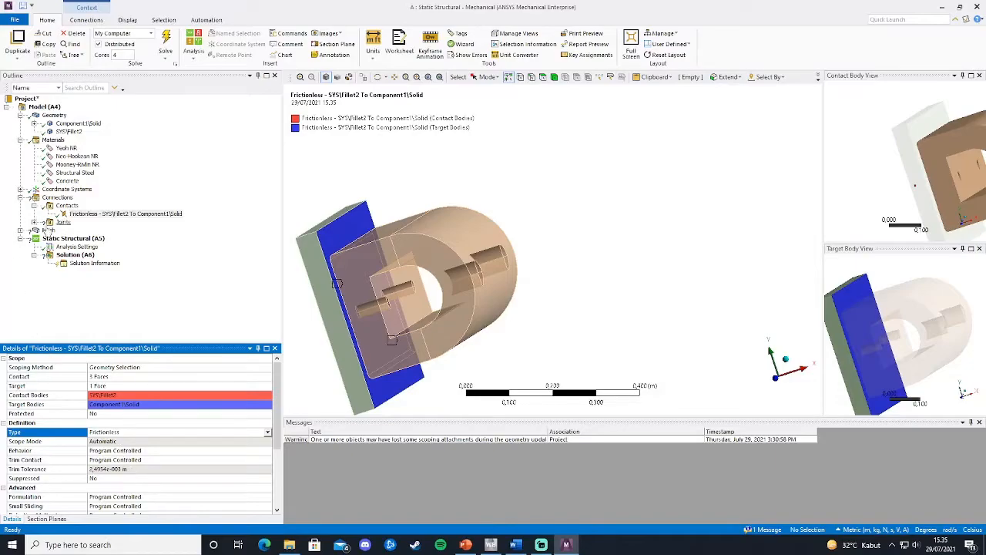
Review the objects that can be inserted under Connections, including the Joint option
left_click(51, 223)
left_click(65, 222)
right_click(57, 198)
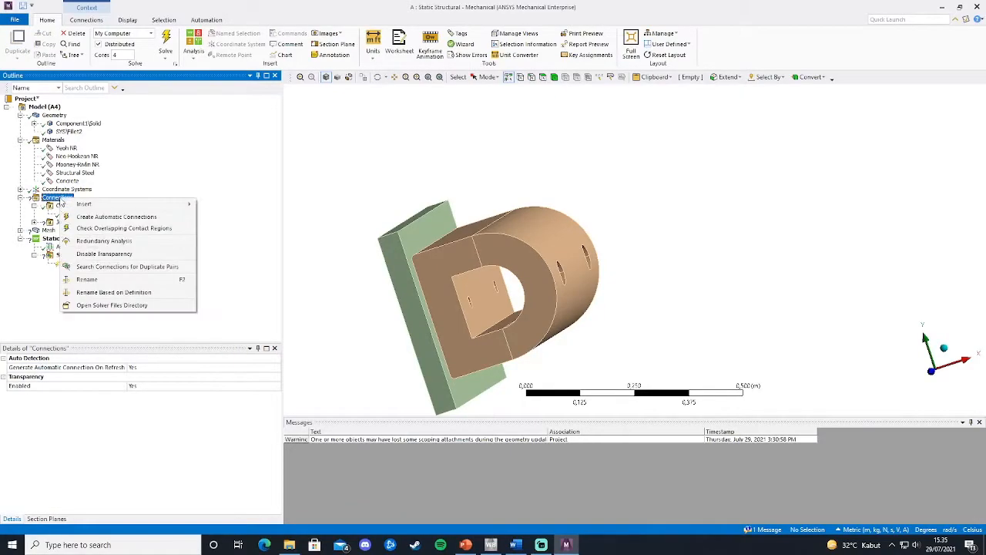
mouse_move(154, 204)
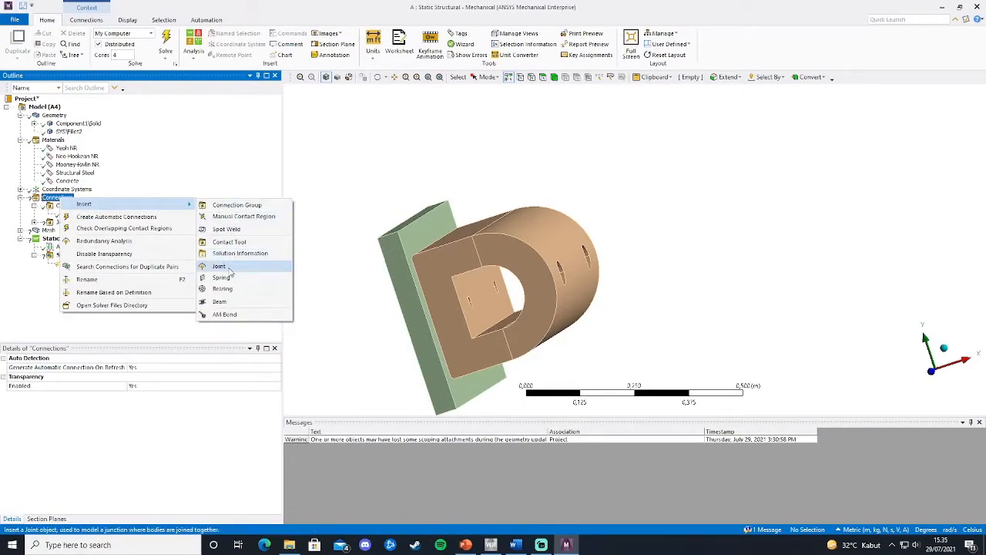
left_click(27, 343)
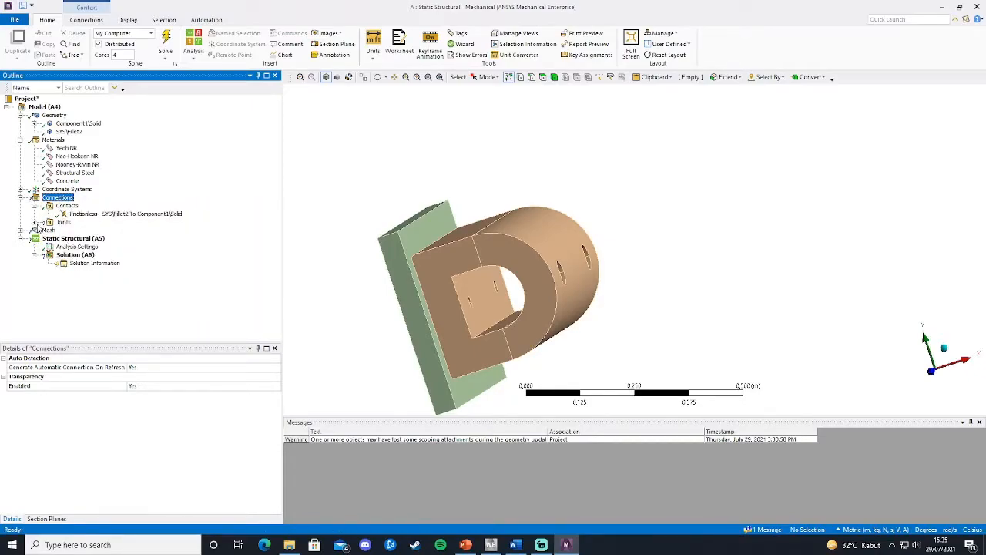
Delete the unneeded body-body Joint from the Joints group
left_click(34, 222)
left_click(76, 238)
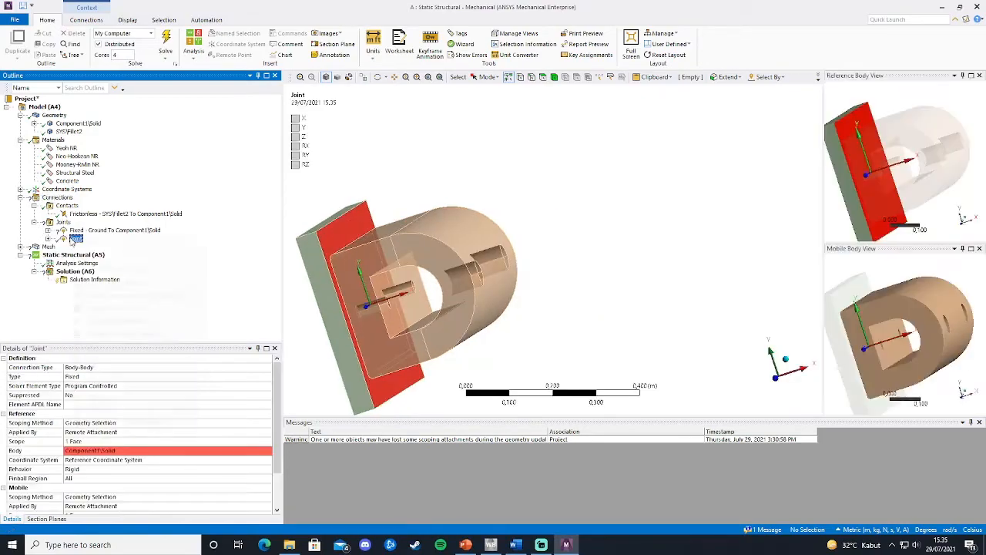
right_click(74, 240)
left_click(95, 383)
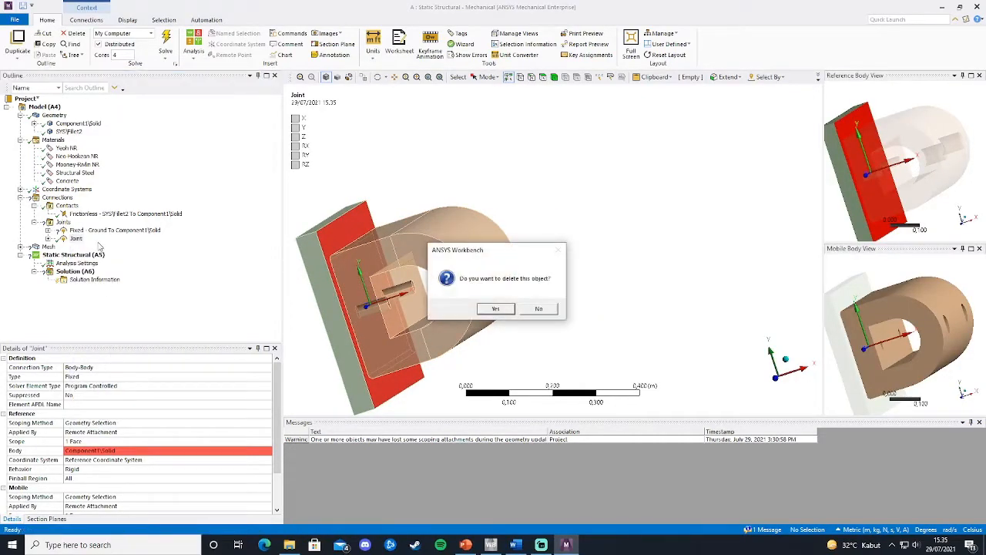
left_click(496, 309)
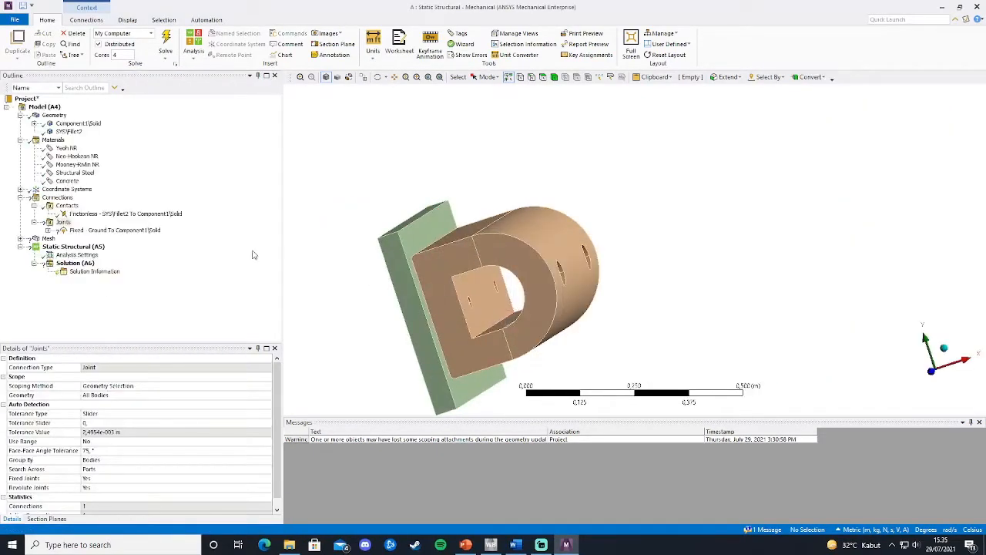
Keep the fixed joint's connection type at Body-Ground and scope its mobile side to the backing plate face that touches the D-shaped body
left_click(99, 232)
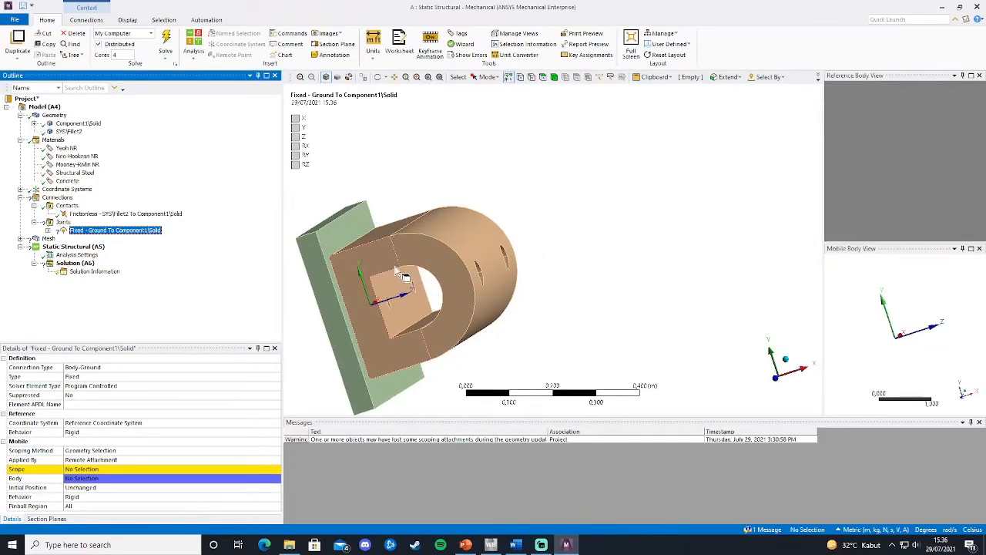
left_click(180, 368)
left_click(277, 368)
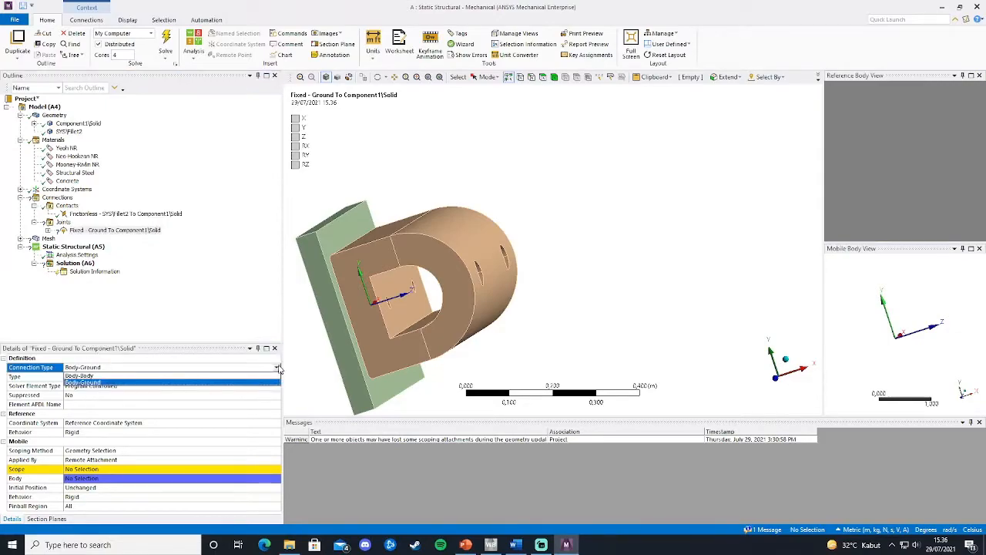
left_click(123, 382)
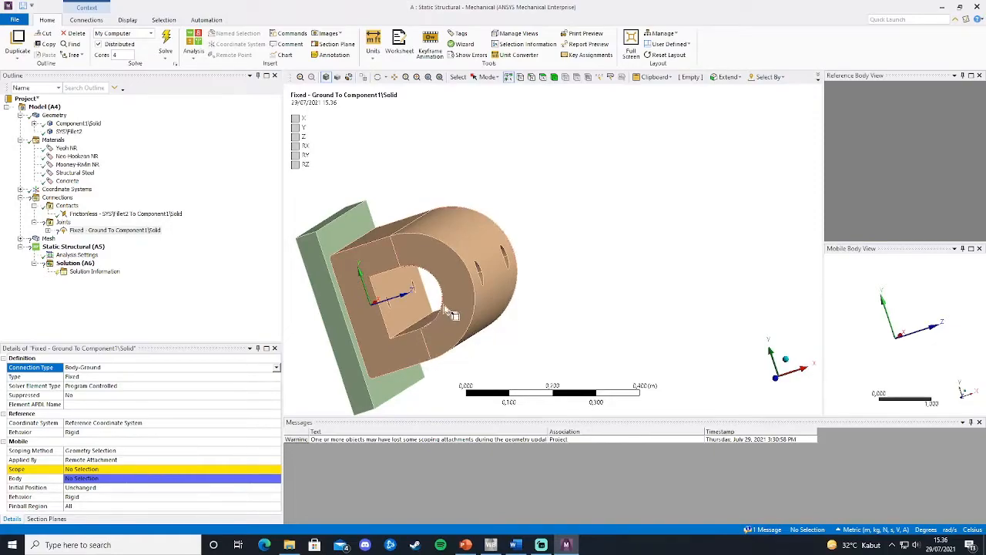
middle_click_drag(442, 311, 512, 277, "ctrl")
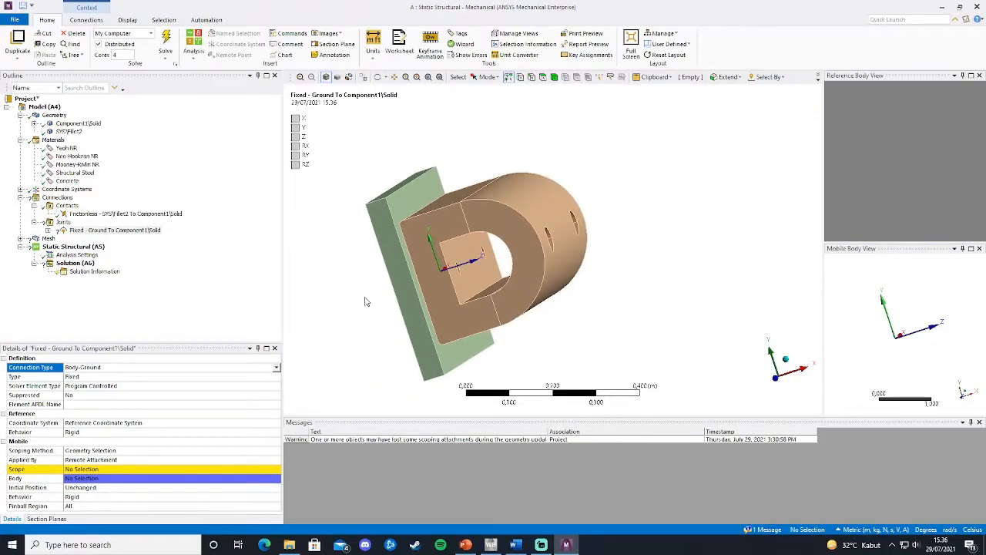
left_click(409, 207)
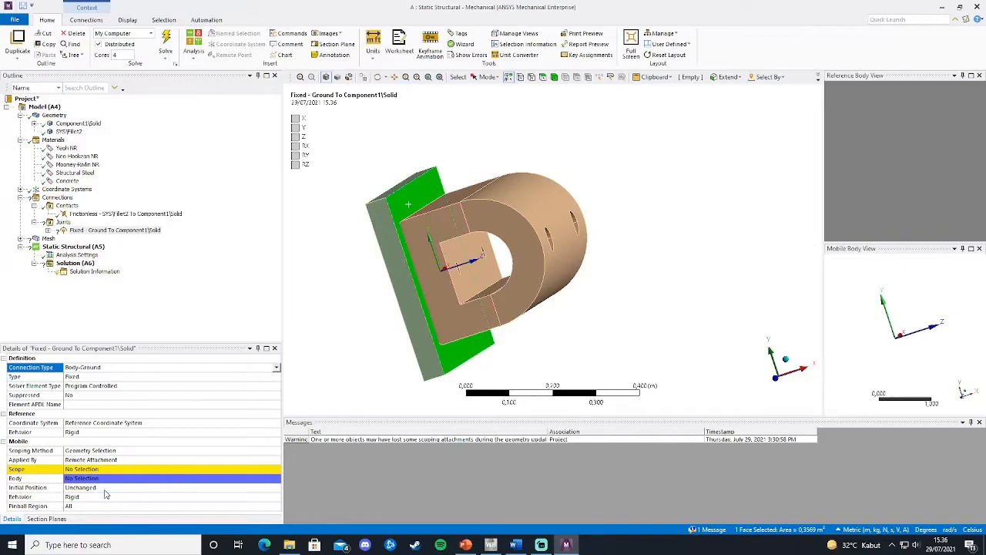
left_click(94, 470)
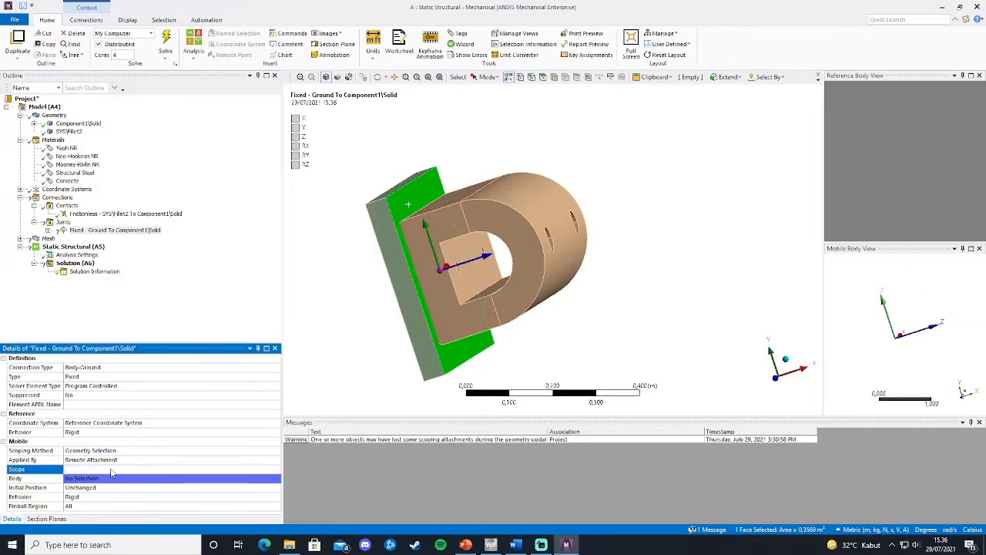
left_click(112, 474)
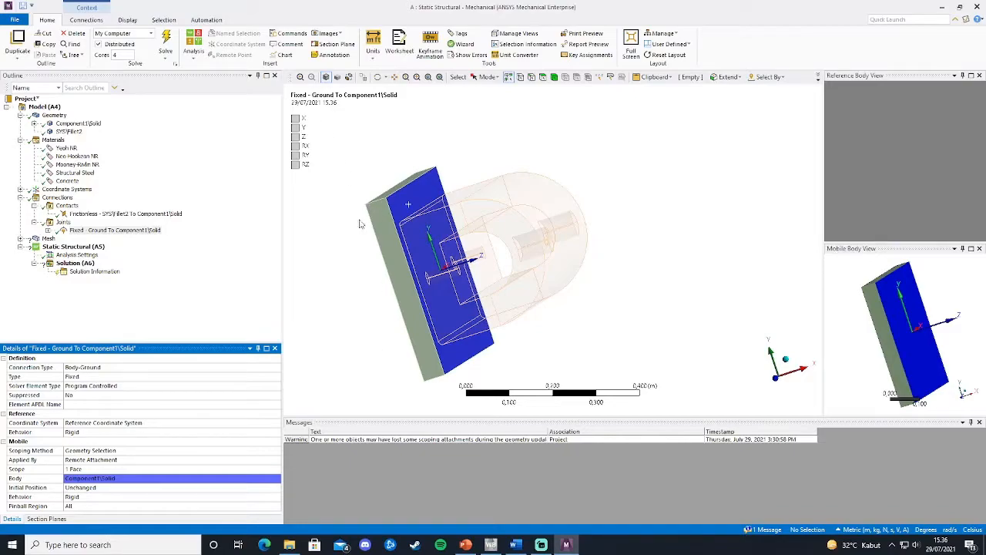
Compare the scoped faces of the frictionless contact and the fixed ground joint on the backing plate
middle_click_drag(388, 329, 420, 293)
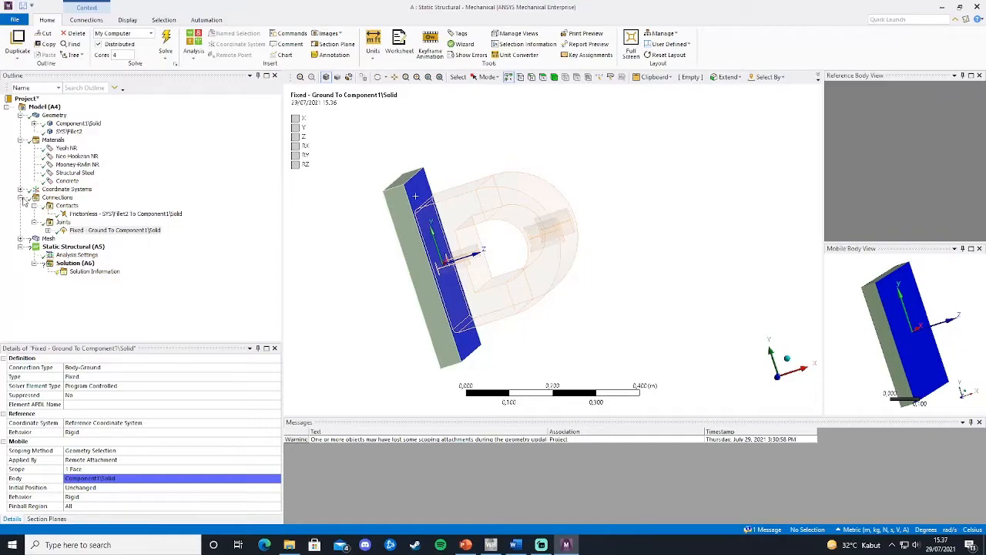
left_click(68, 214)
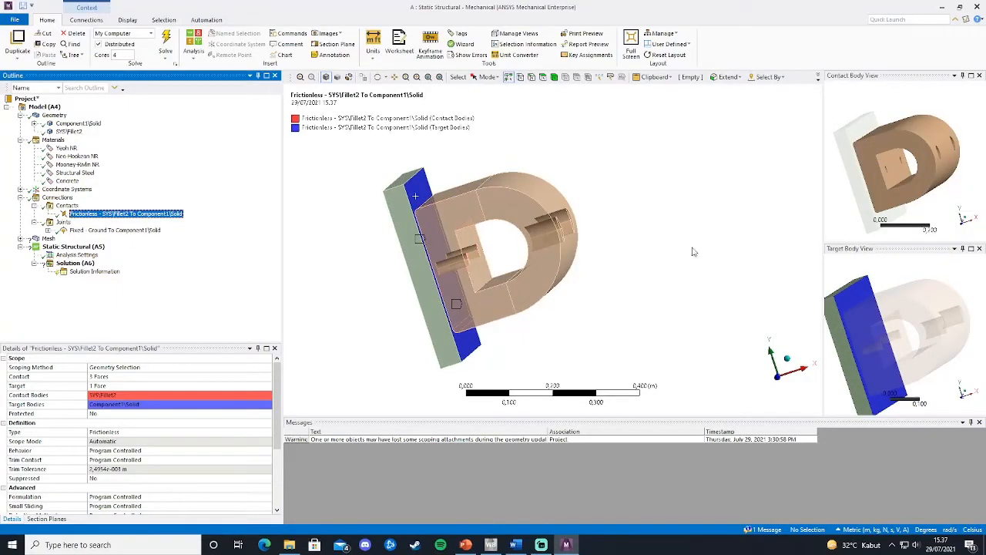
left_click(107, 230)
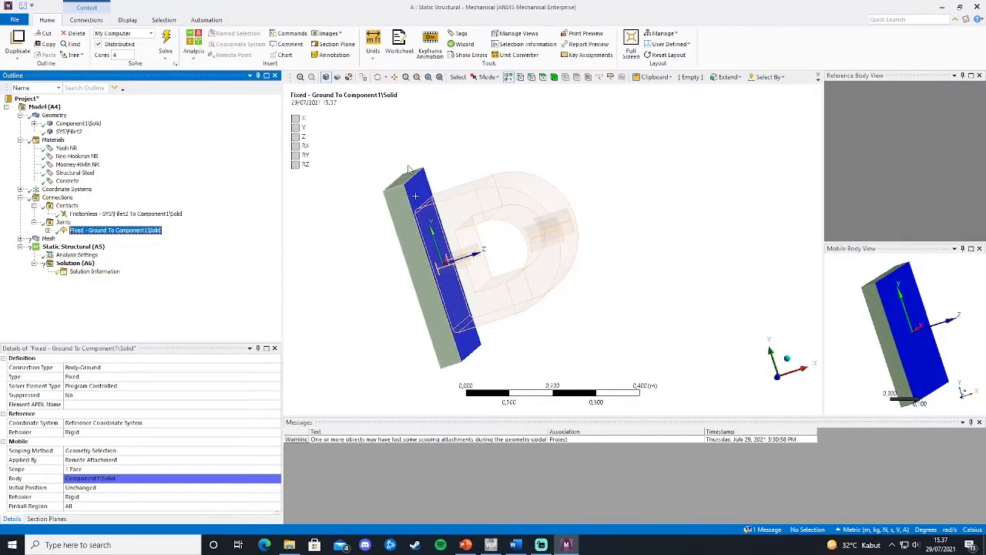
Scope the Hex Dominant mesh method to the D-shaped body
left_click(20, 239)
right_click(55, 247)
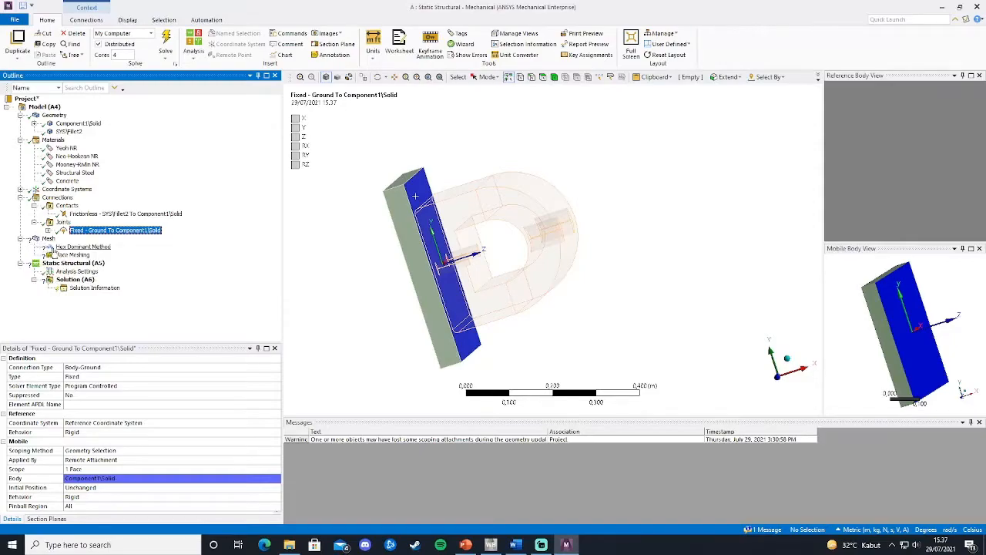
left_click(215, 277)
right_click(62, 249)
left_click(202, 247)
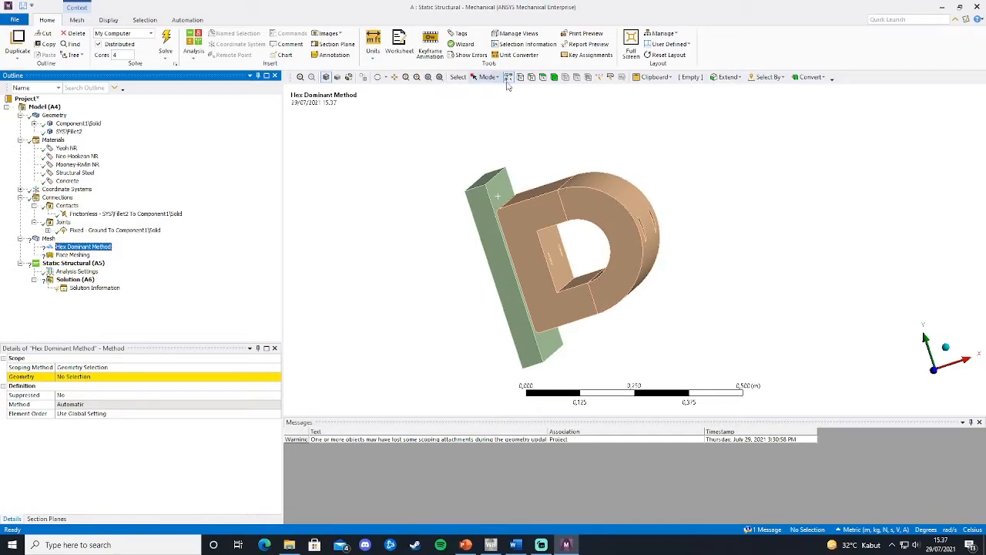
left_click(554, 77)
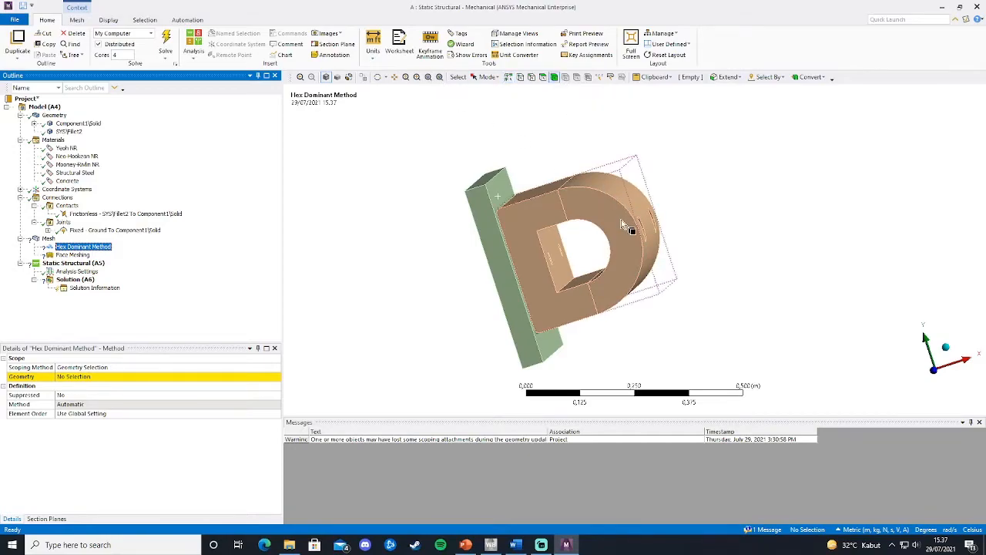
left_click(620, 221)
left_click(91, 378)
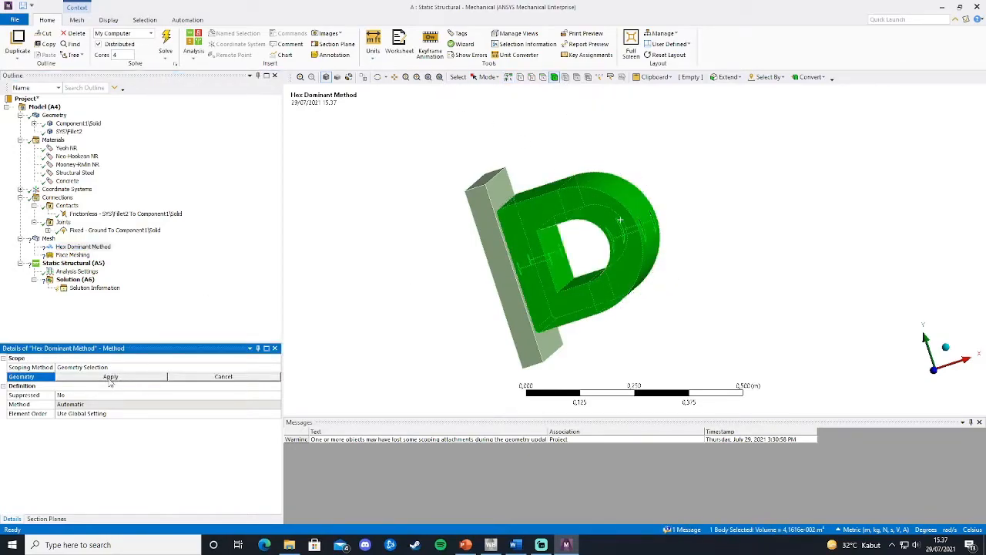
left_click(110, 380)
Check the method and free face mesh type settings of the Hex Dominant Method and inspect the D-shaped body from several sides
middle_click_drag(411, 343, 358, 336)
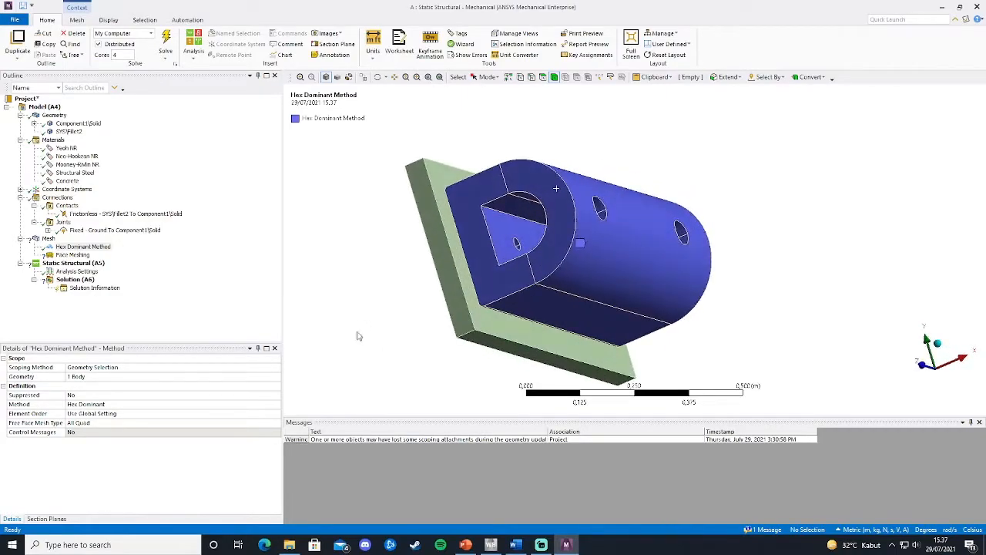
left_click(111, 406)
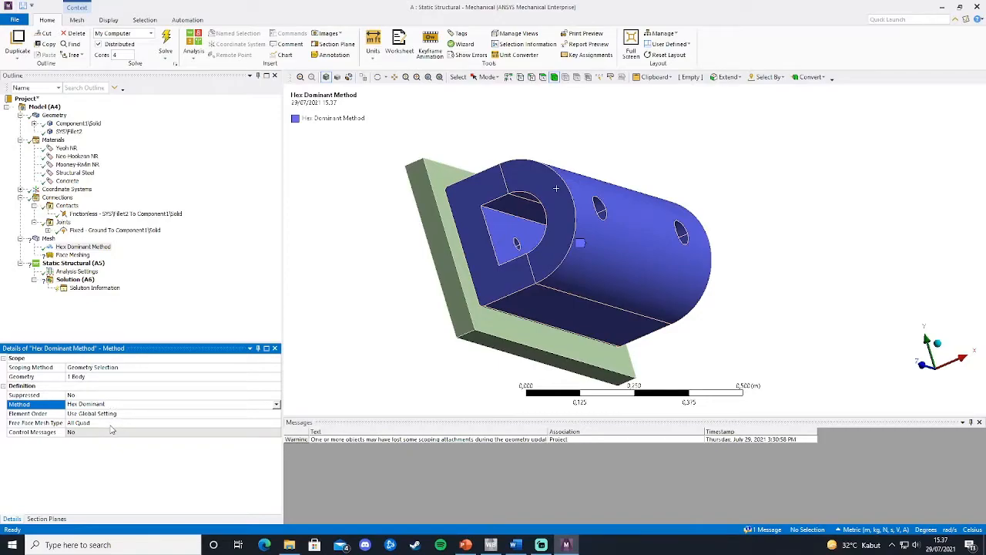
left_click(111, 424)
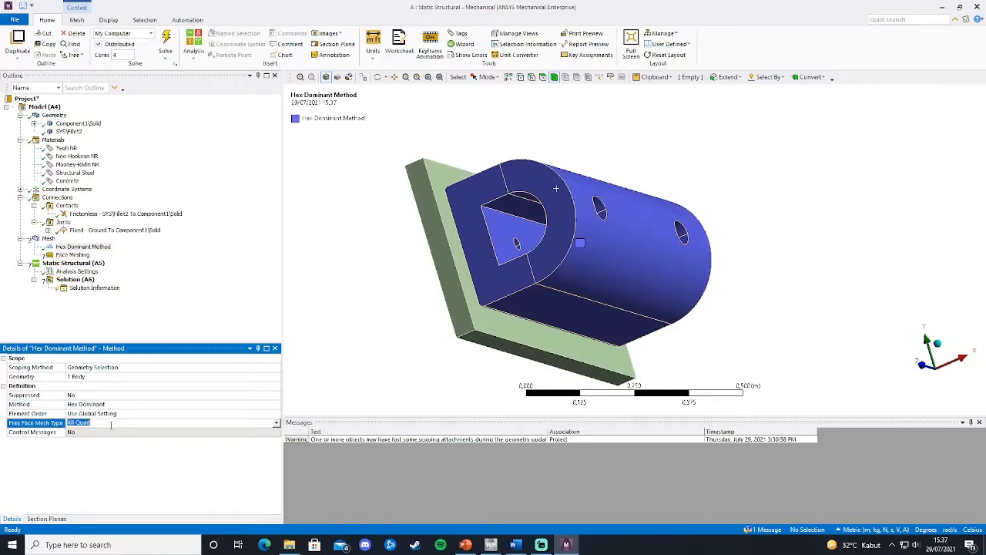
middle_click_drag(384, 344, 420, 321)
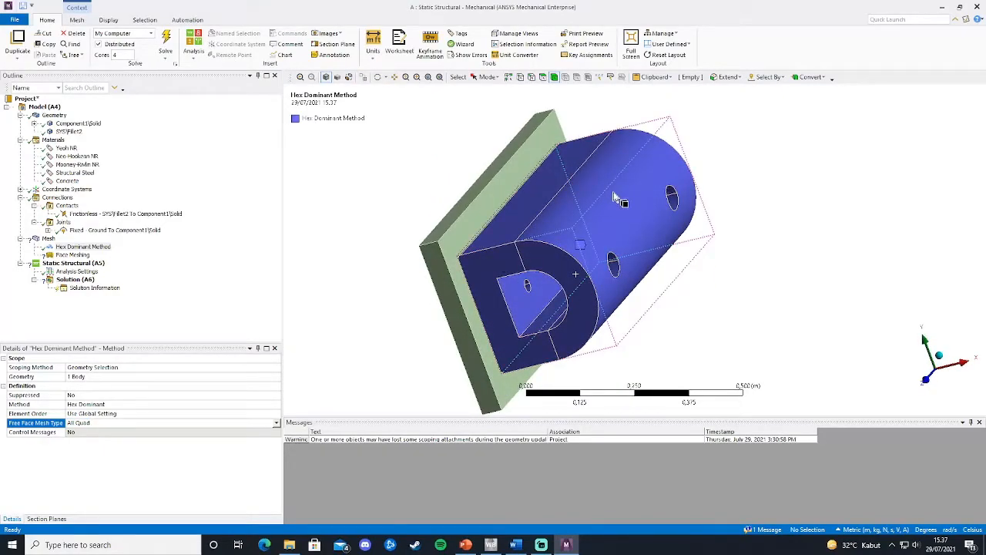
middle_click_drag(633, 220, 596, 231)
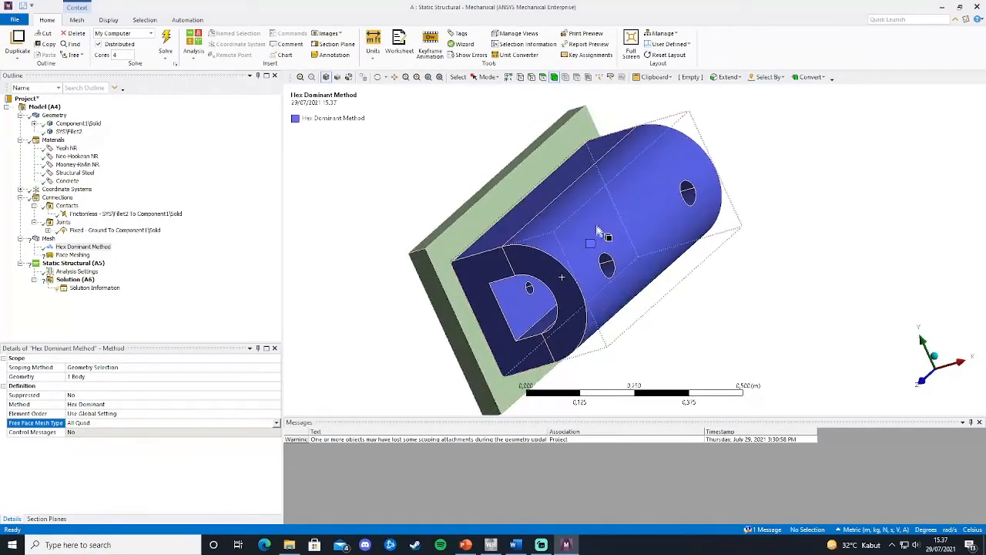
middle_click_drag(668, 274, 660, 231)
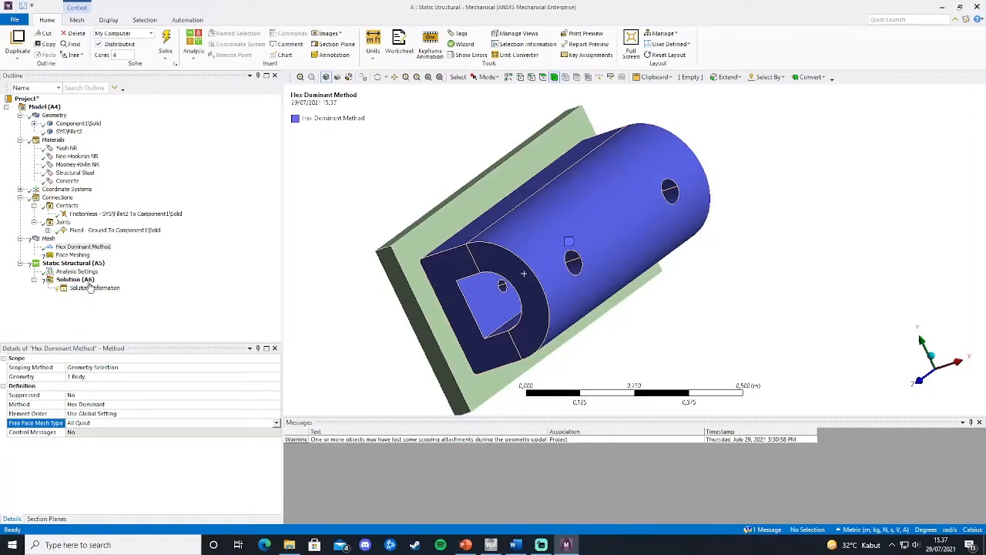
Scope the Face Meshing control to the two curved end faces on opposite ends of the D-shaped body
left_click(72, 255)
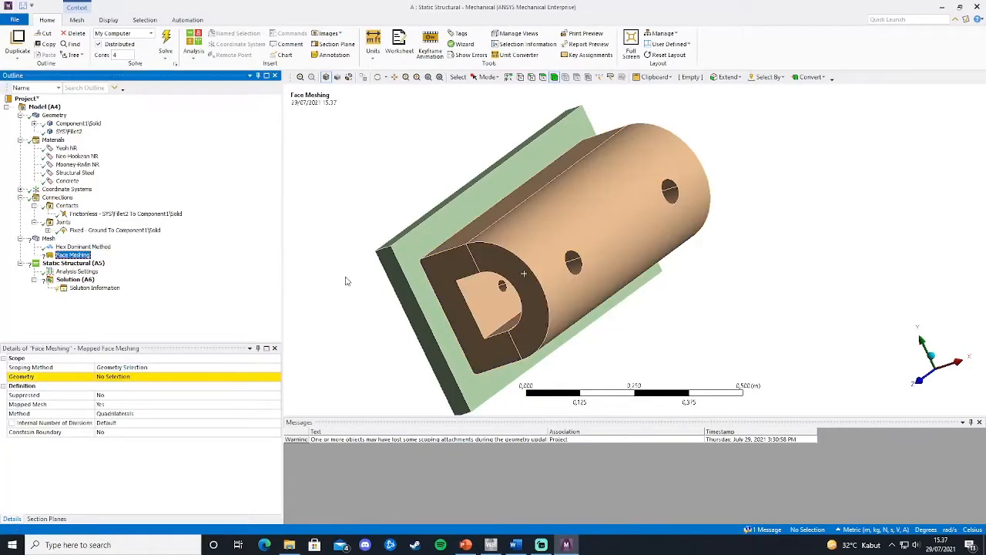
middle_click_drag(642, 377, 656, 342)
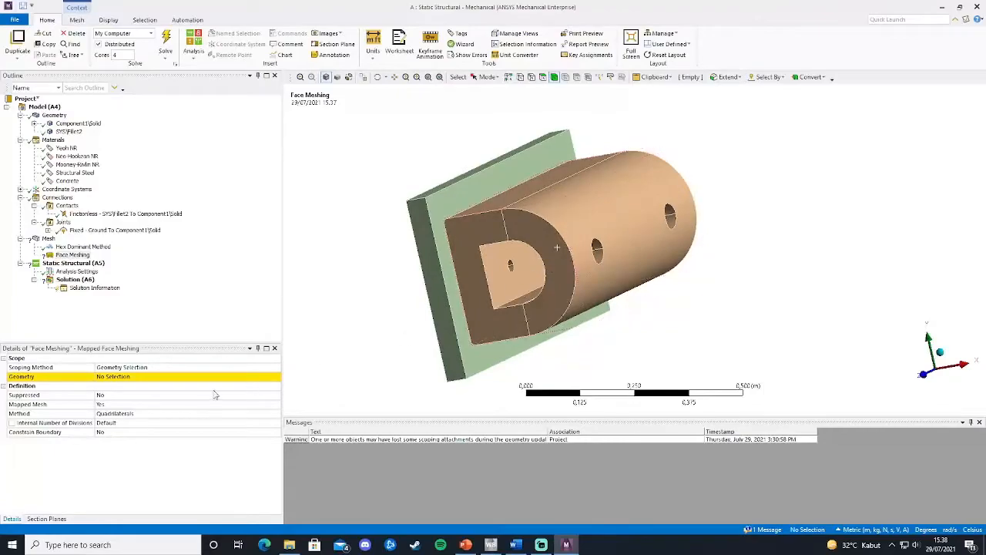
left_click(542, 77)
left_click(568, 287)
middle_click_drag(568, 286, 592, 310)
left_click(586, 246, "ctrl")
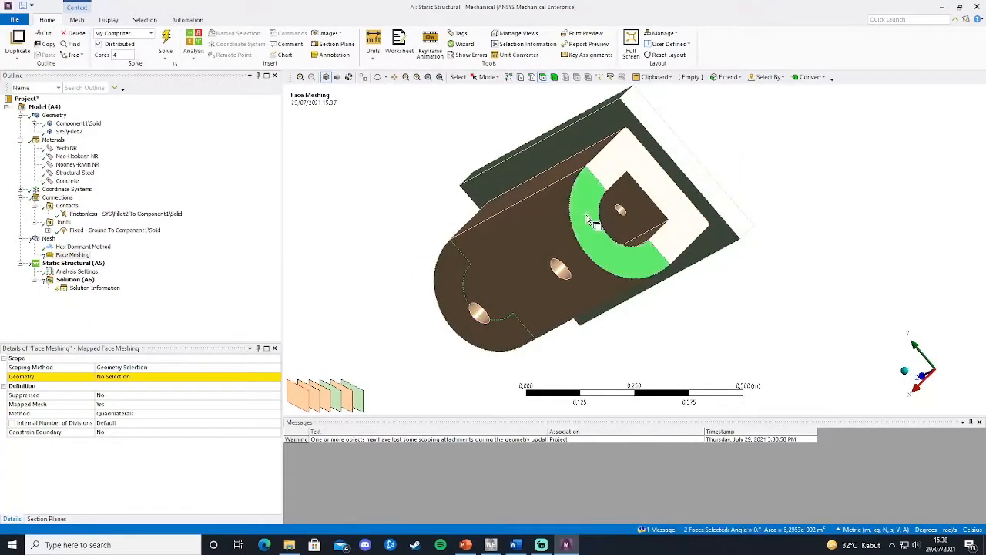
middle_click_drag(352, 326, 455, 242)
left_click(101, 377)
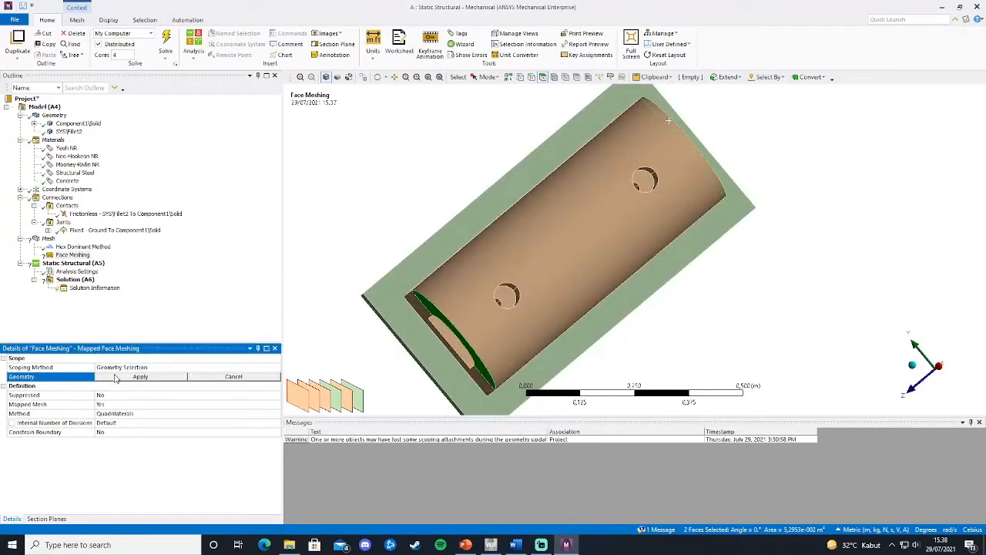
left_click(115, 377)
middle_click_drag(293, 247, 418, 229)
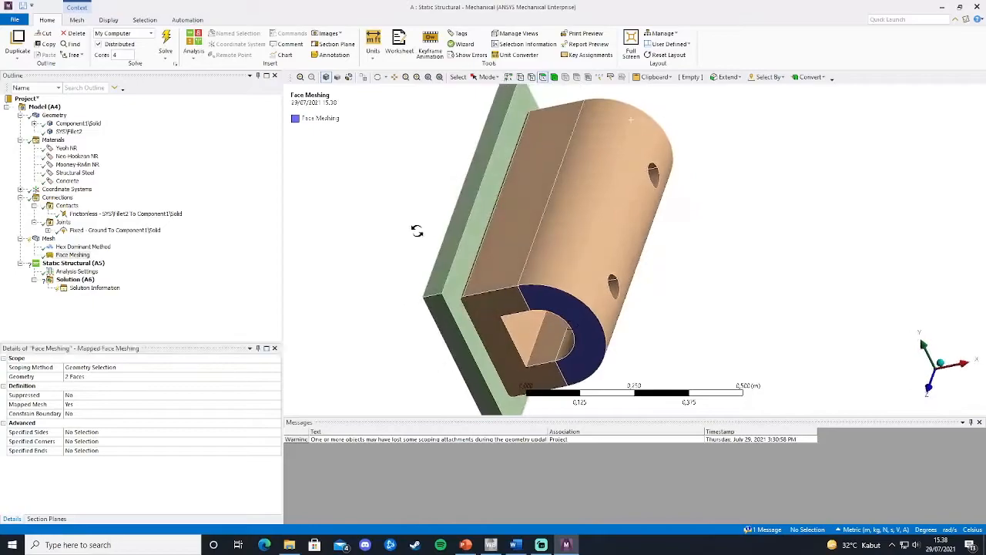
Insert a mesh Sizing control and scope it to the backing plate body
left_click(48, 238)
right_click(48, 240)
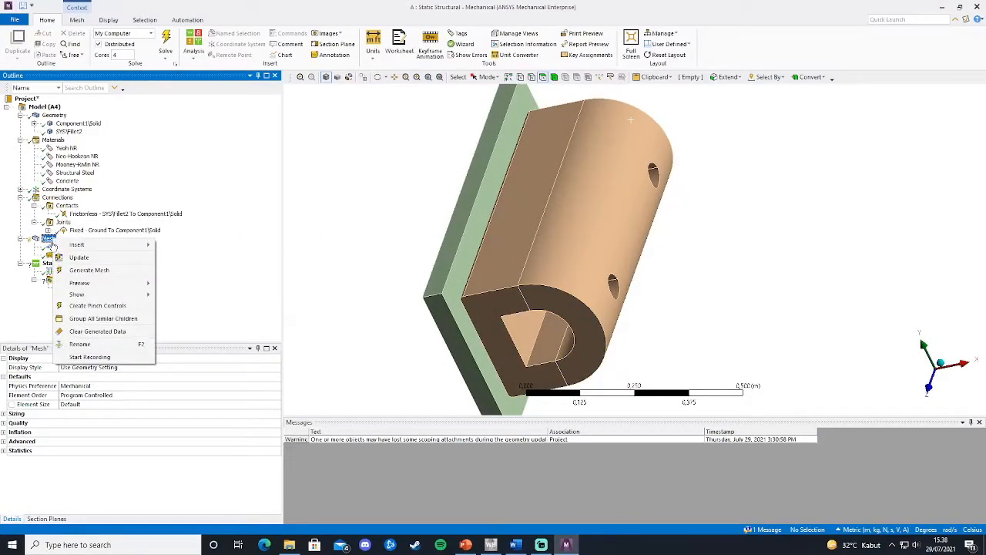
mouse_move(73, 245)
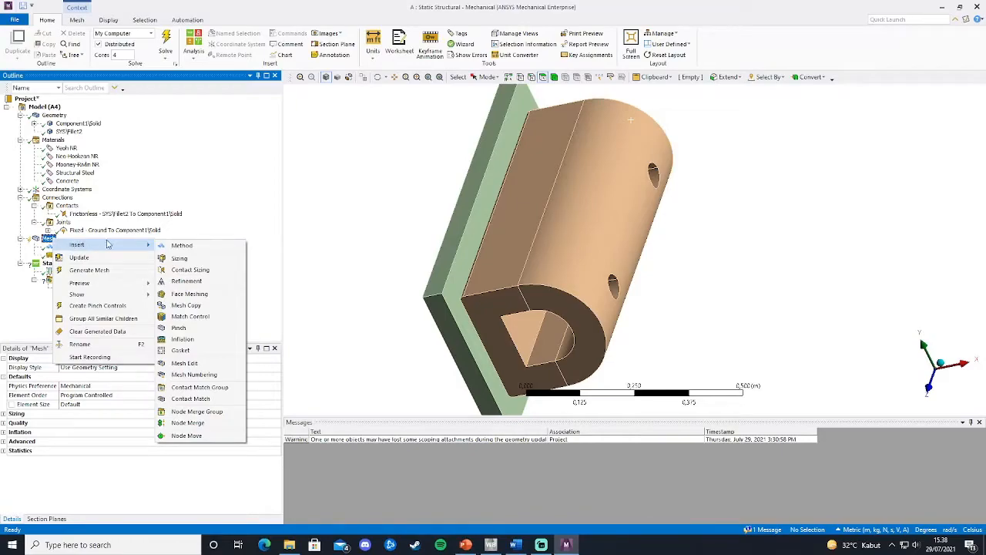
left_click(181, 259)
middle_click_drag(358, 329, 326, 300)
left_click(554, 78)
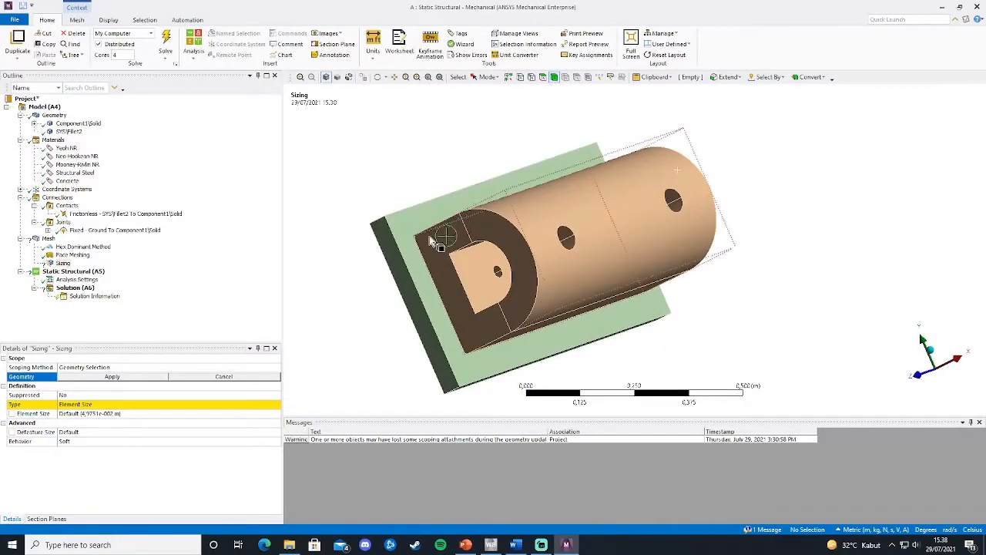
left_click(408, 250)
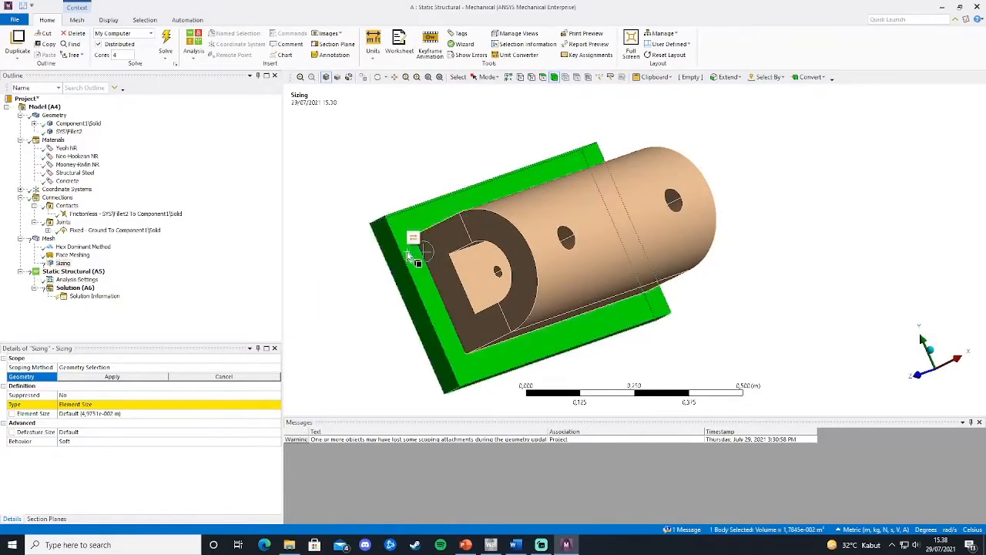
left_click(112, 377)
Set the plate's body sizing behavior to Hard and its element size to 0.1 m
mouse_move(362, 329)
middle_mouse_down()
mouse_move(493, 318)
mouse_move(478, 333)
mouse_move(487, 336)
middle_mouse_up()
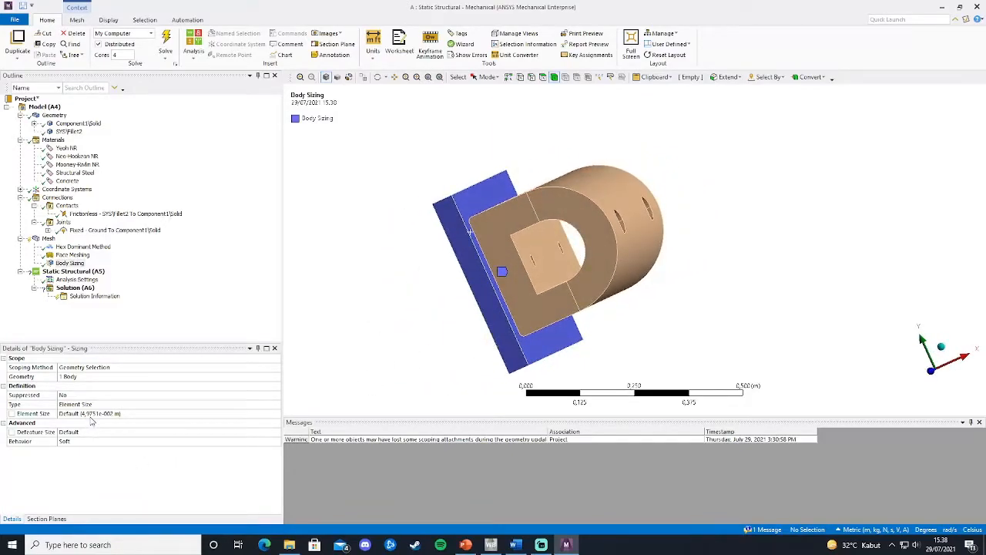
left_click(86, 444)
left_click(276, 442)
left_click(251, 460)
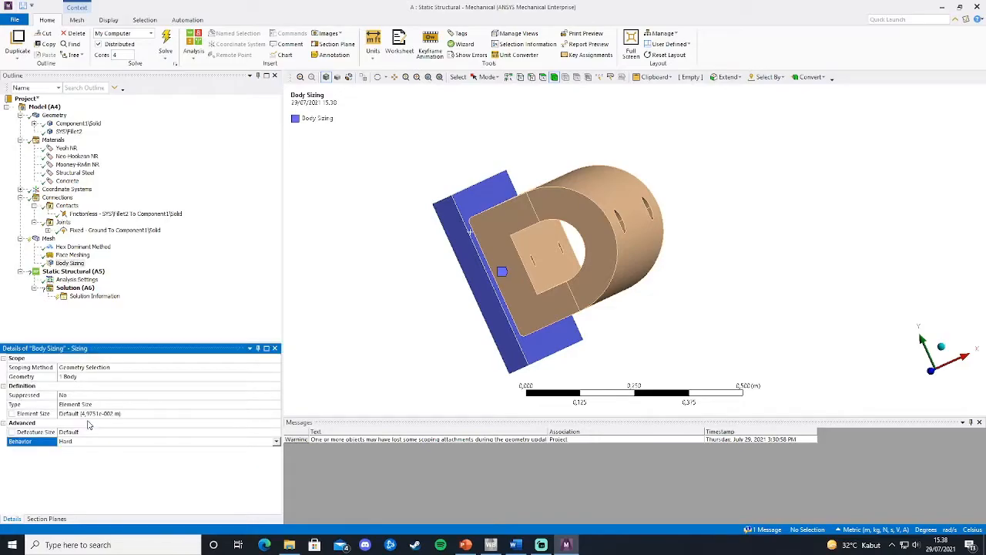
left_click(97, 414)
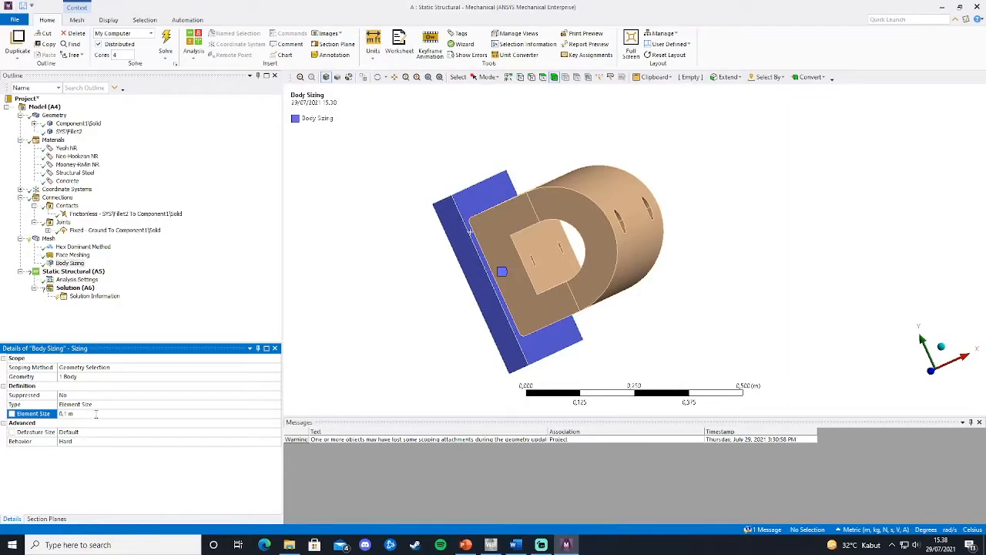
middle_click_drag(390, 307, 460, 371)
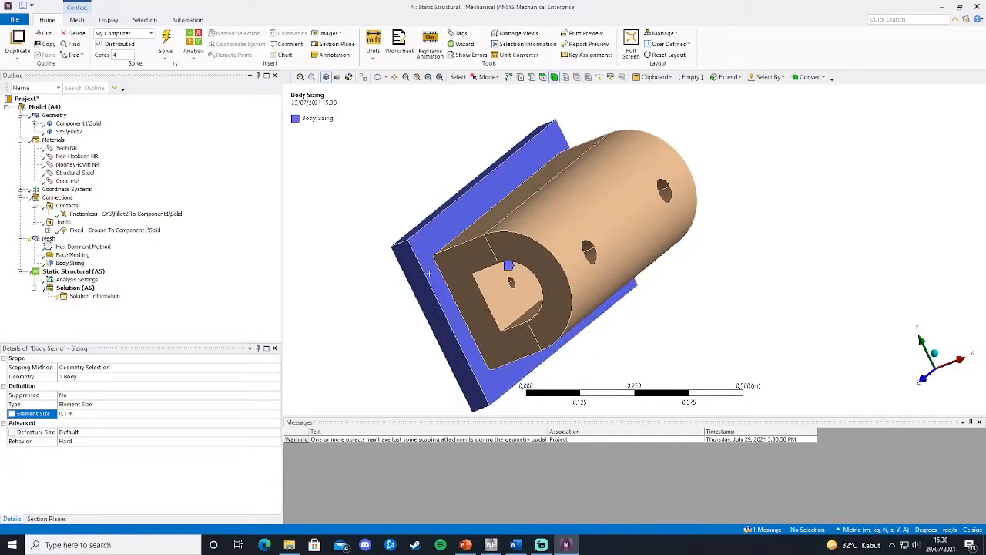
Set the global mesh physics preference to Nonlinear Mechanical and the element order to Linear
left_click(46, 239)
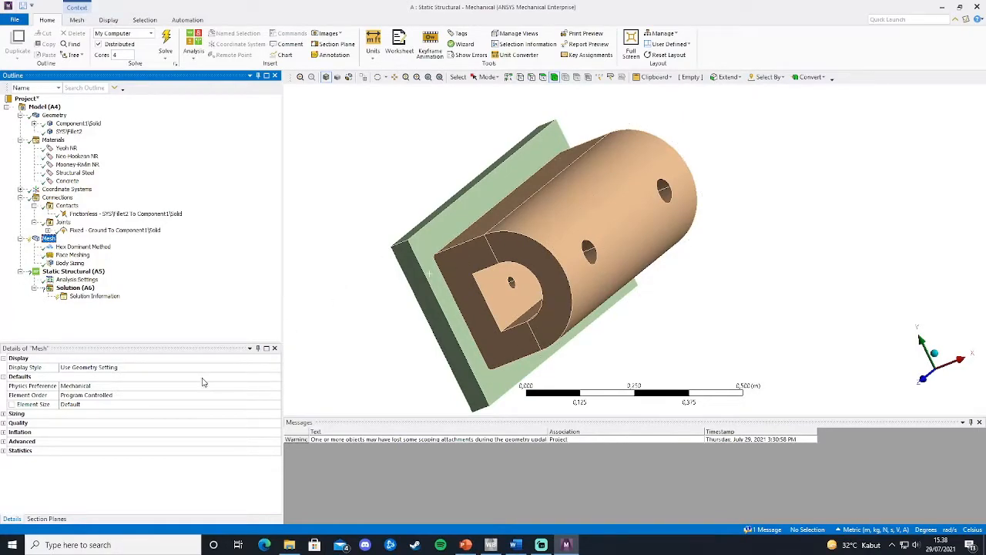
left_click(247, 385)
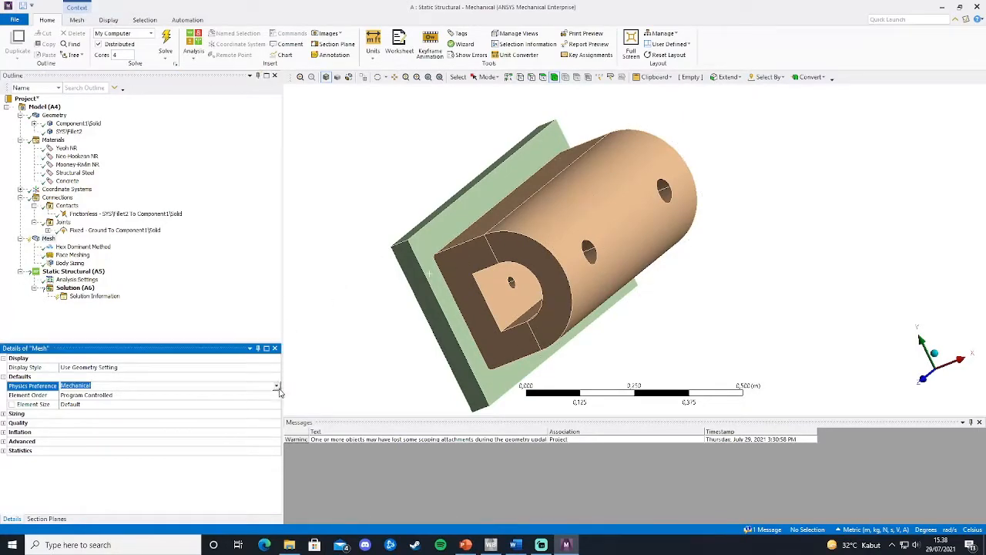
left_click(275, 386)
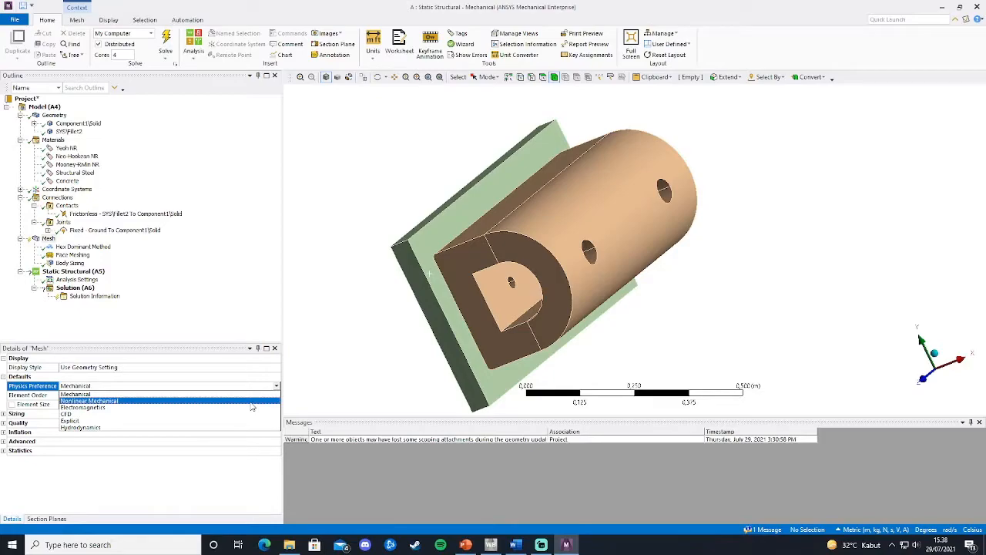
left_click(251, 401)
left_click(250, 396)
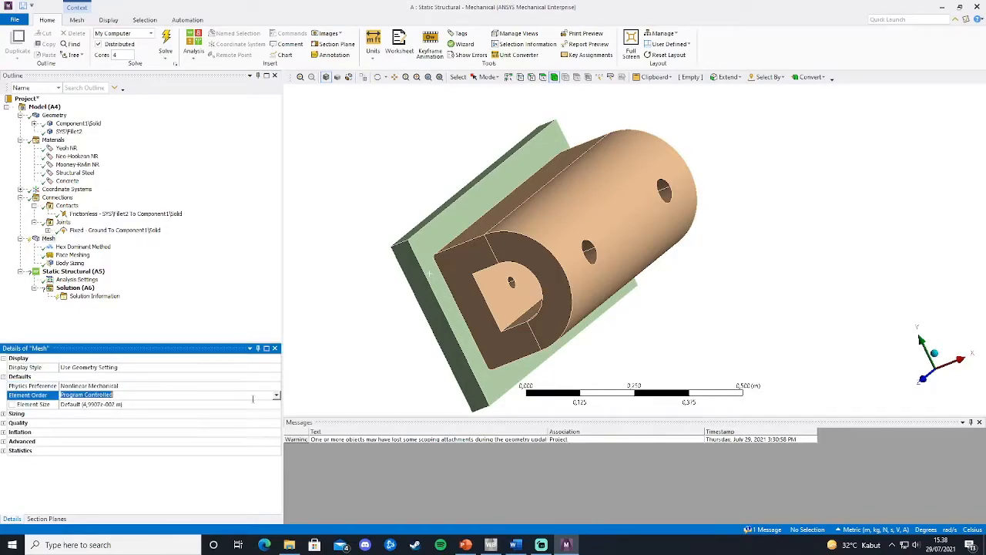
left_click(276, 397)
left_click(239, 415)
Set the global mesh element size to 1.3e-002 m
left_click(70, 404)
type("0")
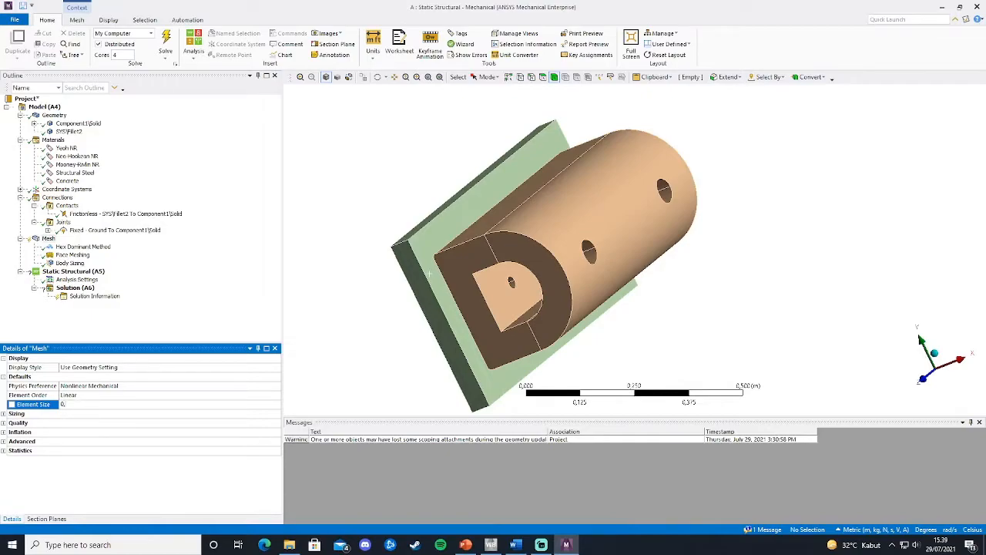
type(",0")
key("Return")
Show the mesh statistics and generate the mesh for both bodies
left_click(47, 239)
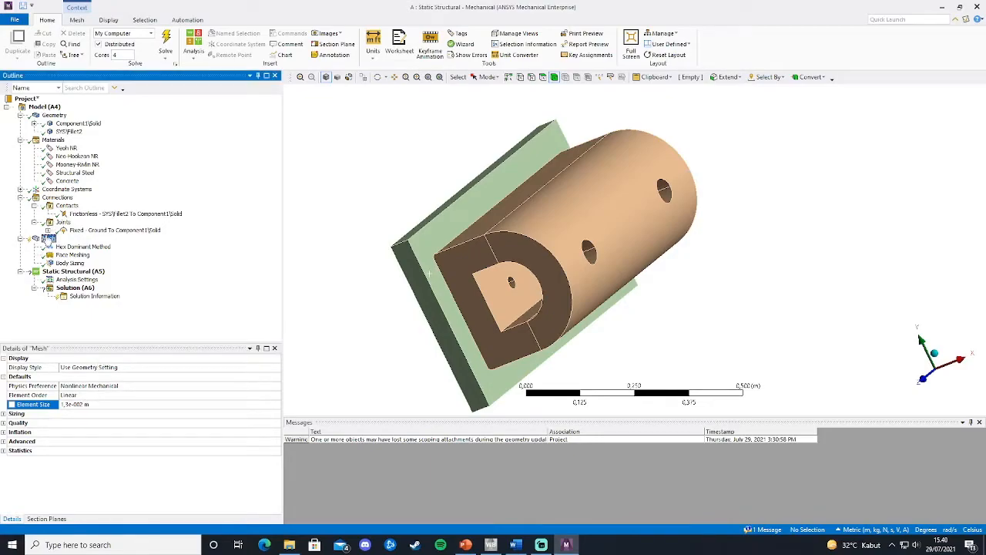
left_click(3, 451)
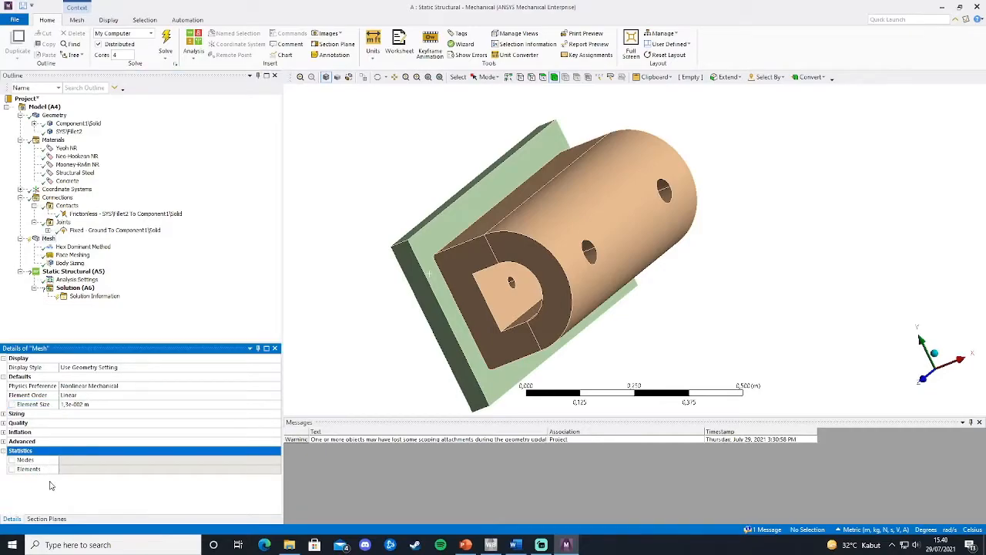
left_click(785, 195)
right_click(46, 239)
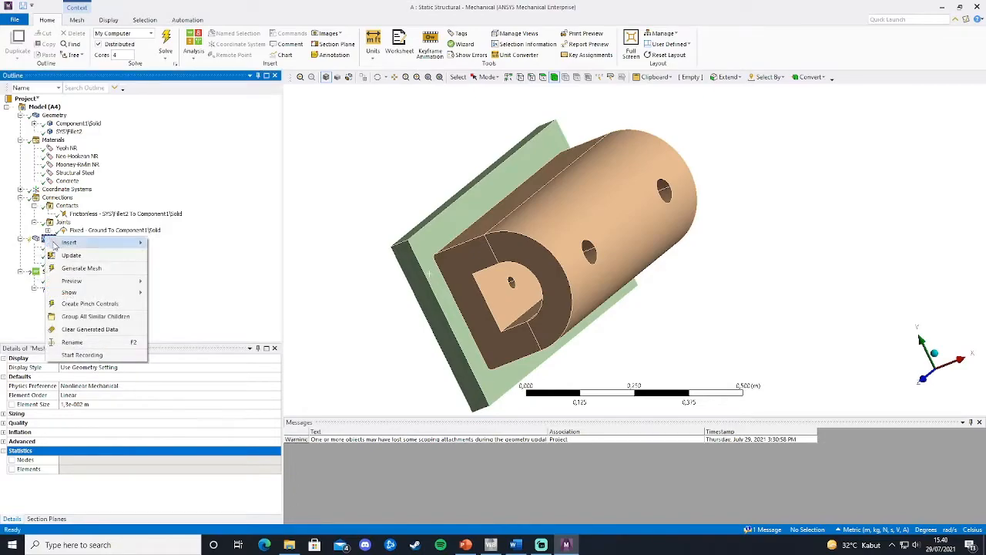
left_click(56, 267)
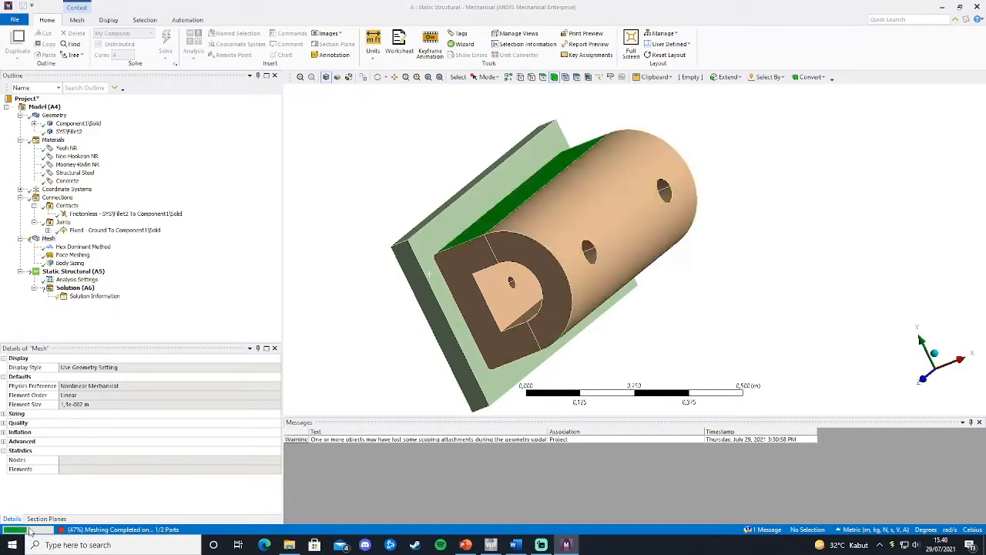
middle_click_drag(346, 330, 443, 252)
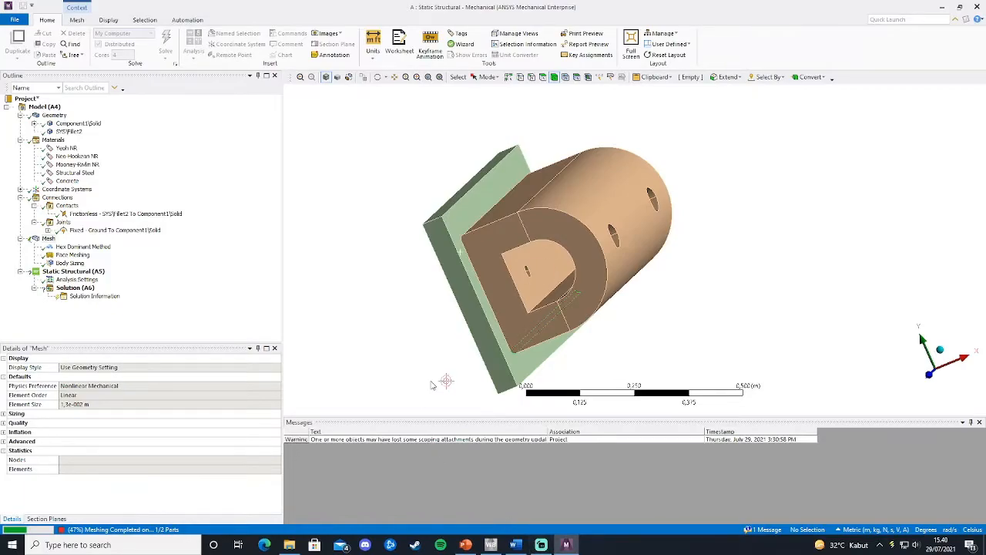
left_click(940, 351)
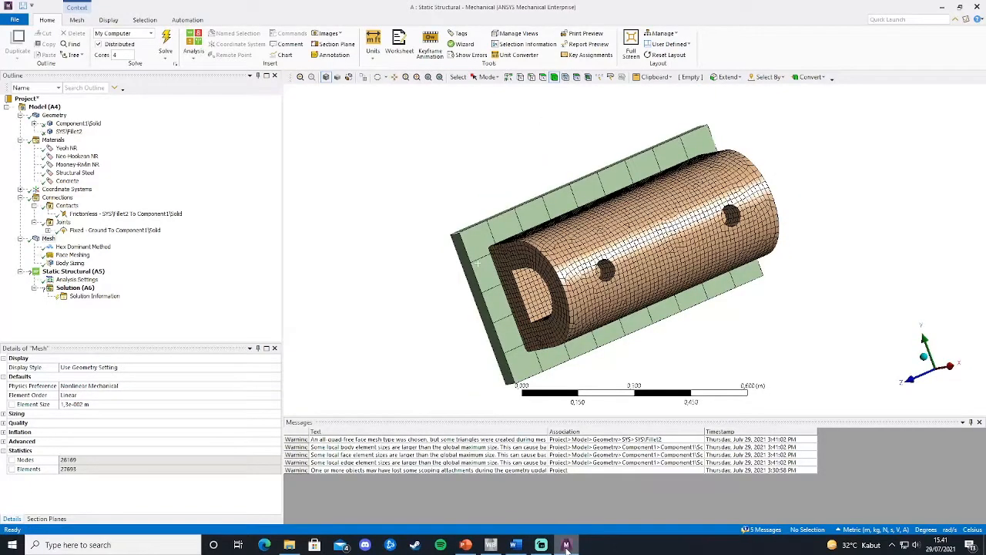
Inspect the generated mesh on the D-shaped body's end face, outer surface and holes, and on the backing plate
middle_click_drag(736, 223, 717, 188)
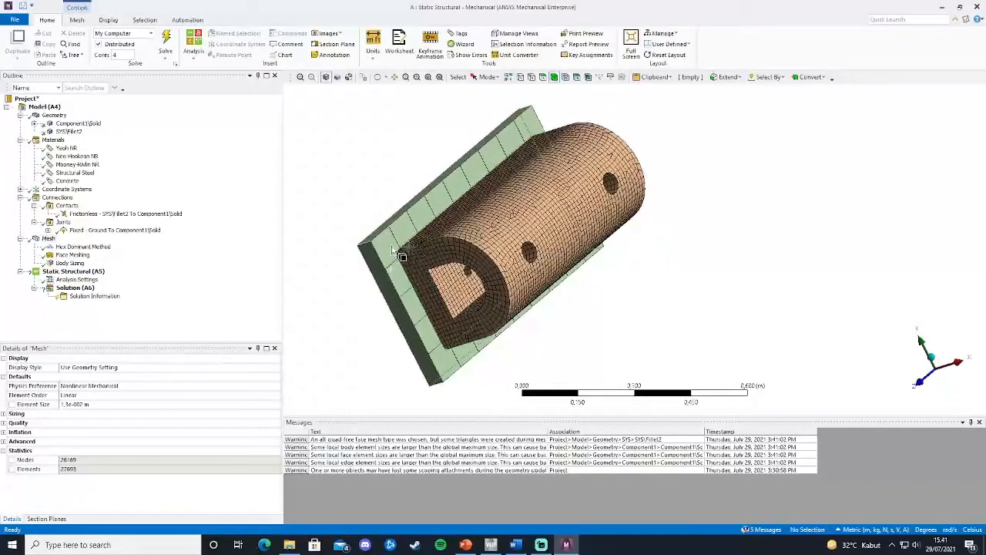
middle_click_drag(416, 337, 555, 285)
scroll(531, 313, "up", 3)
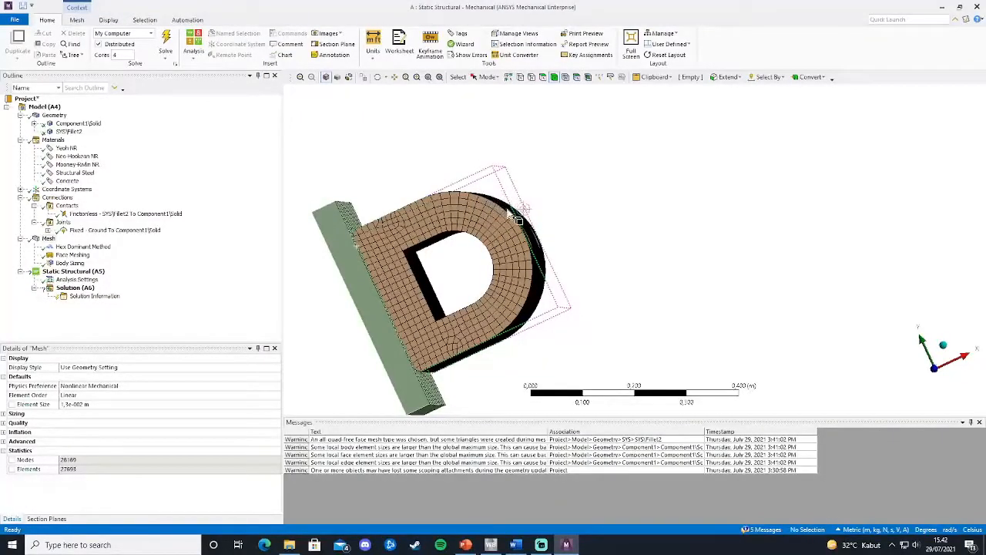
middle_click_drag(659, 295, 534, 319)
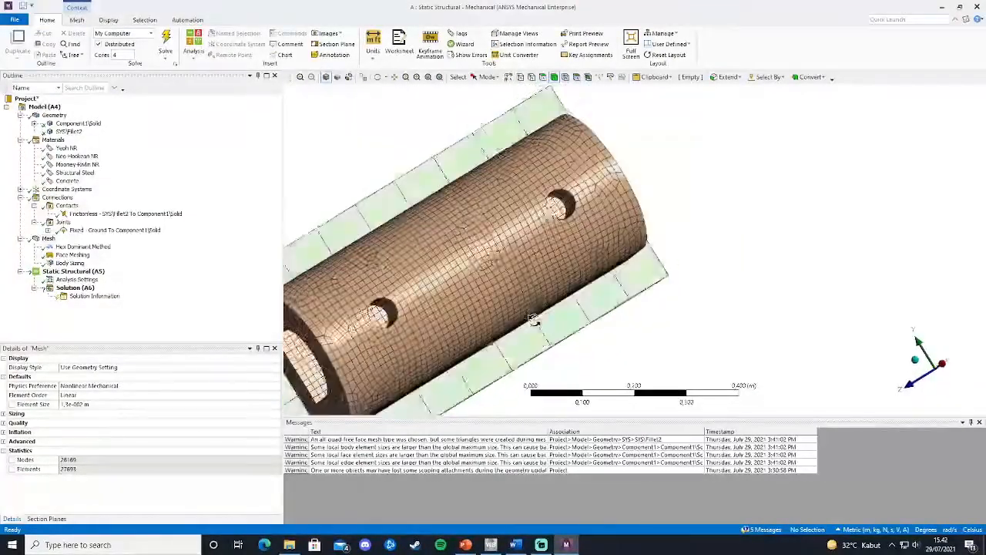